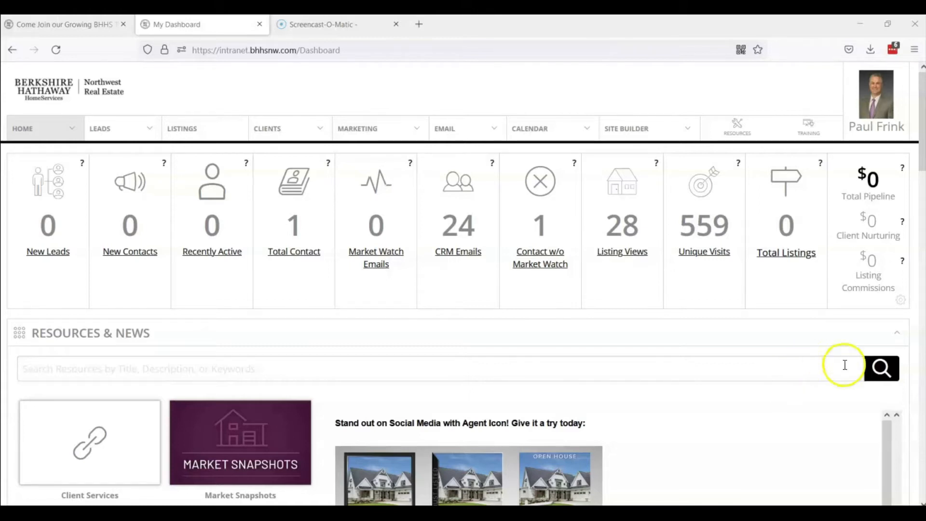
Step: Open the site builder's image library and show the My Images collection
{"action": "left_click", "coordinate": [647, 127]}
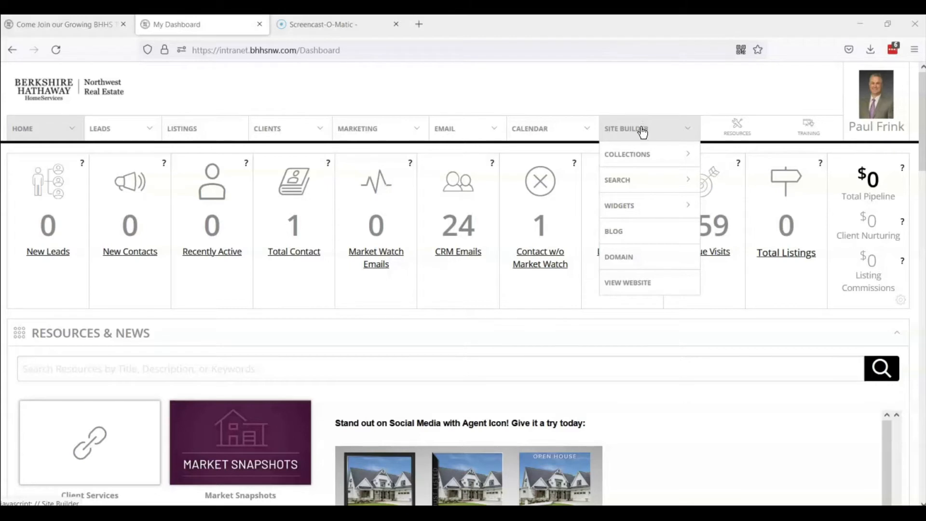
{"action": "left_click", "coordinate": [644, 157]}
{"action": "mouse_move", "coordinate": [646, 136]}
{"action": "mouse_move", "coordinate": [638, 157]}
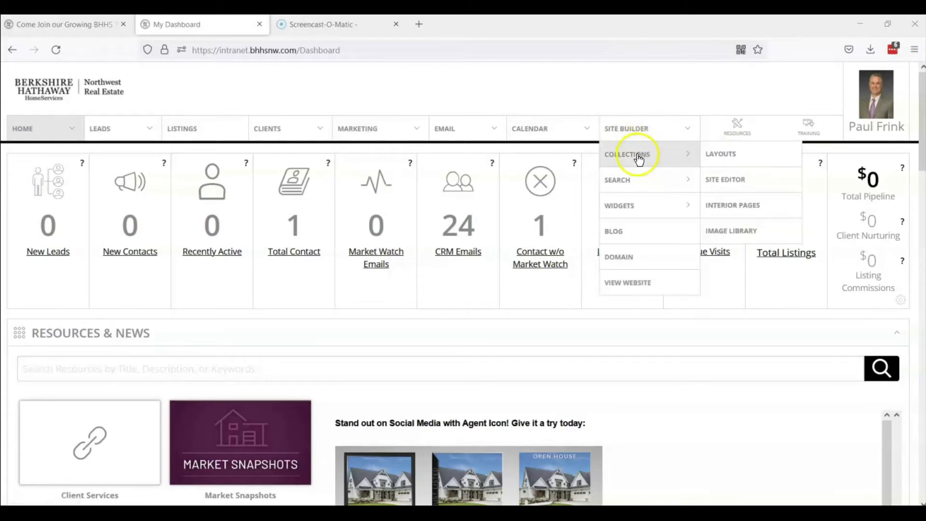
{"action": "left_click", "coordinate": [717, 232]}
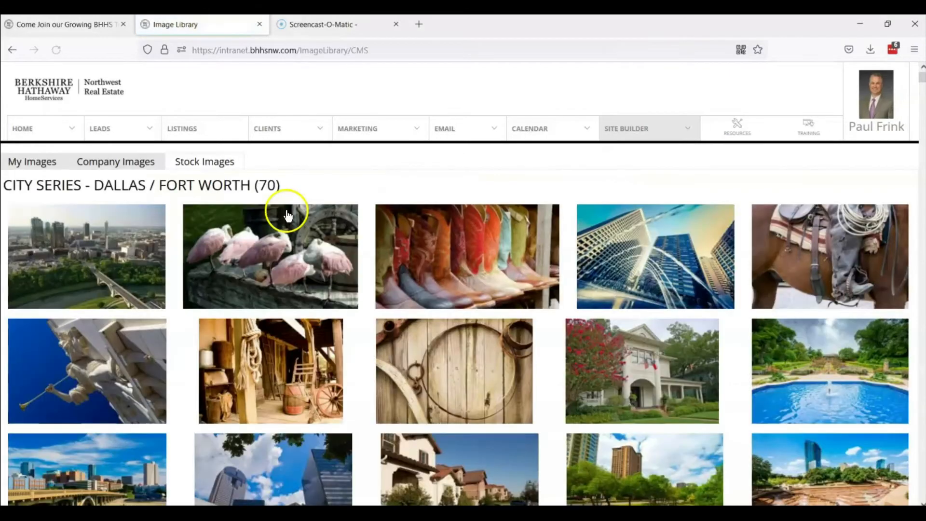
{"action": "left_click", "coordinate": [30, 167]}
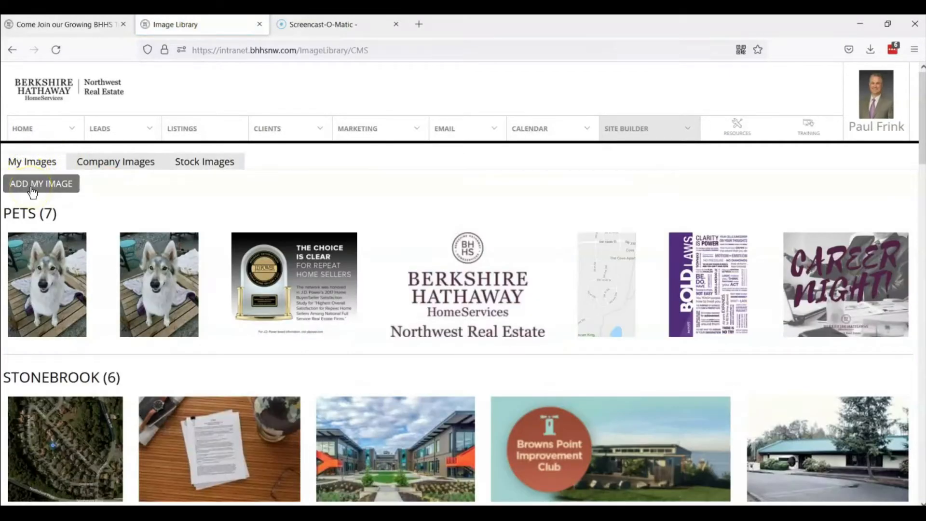
Step: Start adding a new personal image and choose the file BHHS Quality Seal_BLACK.png for upload
{"action": "left_click", "coordinate": [32, 189]}
{"action": "left_click", "coordinate": [30, 216]}
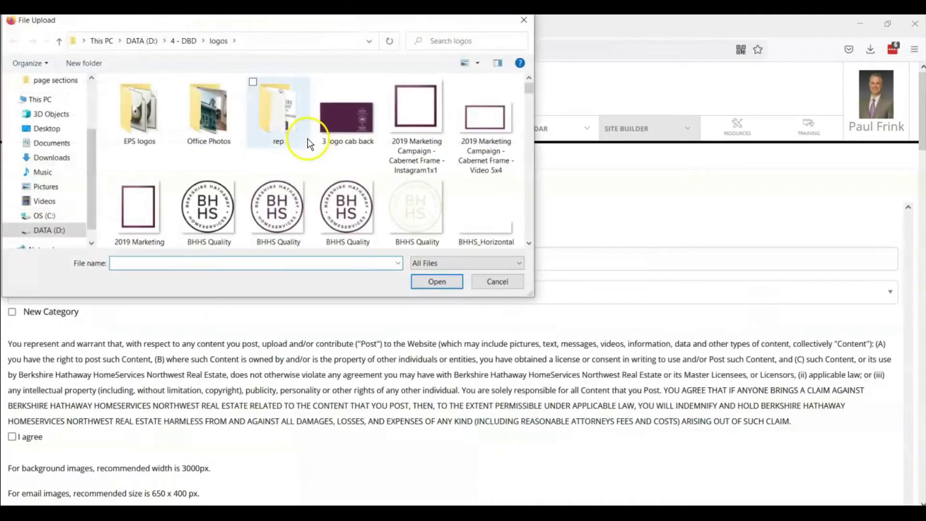
{"action": "left_click", "coordinate": [206, 218]}
{"action": "left_click", "coordinate": [436, 282]}
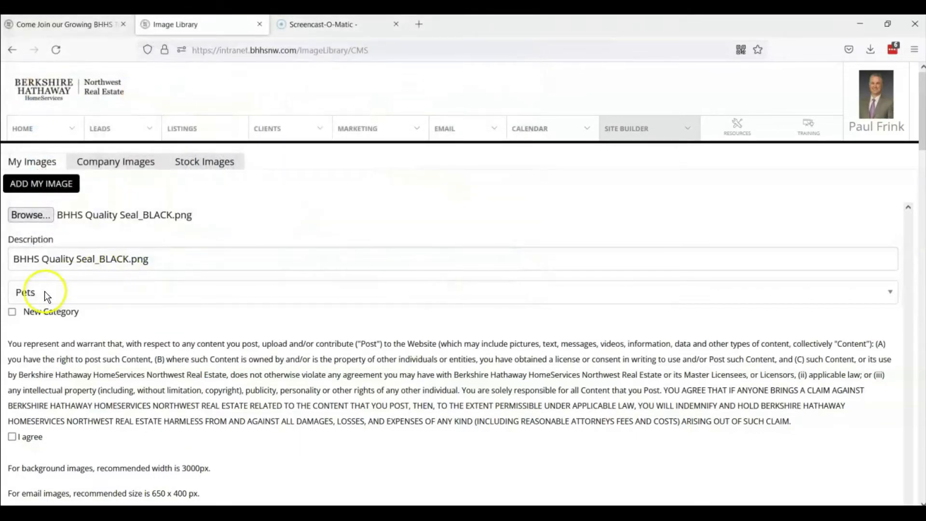
Step: Assign the uploaded image to a new category named NR 2
{"action": "left_click", "coordinate": [13, 312]}
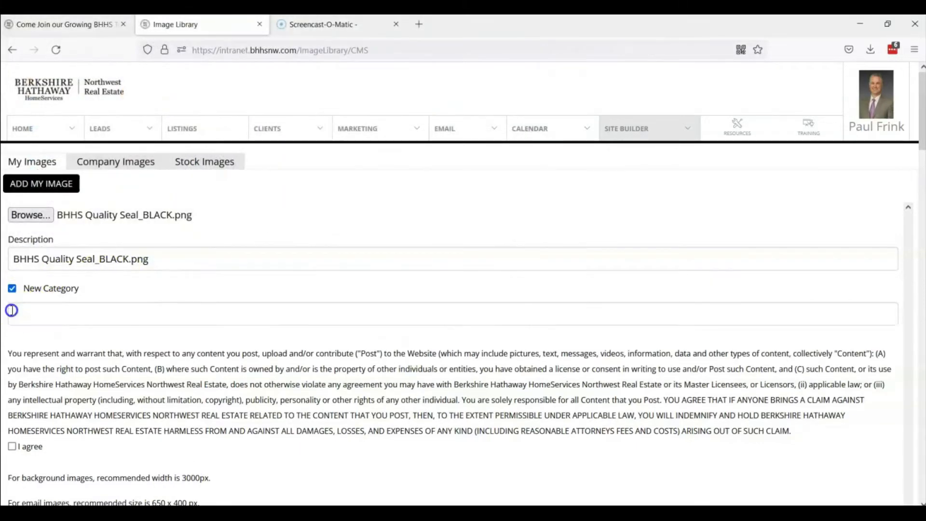
{"action": "left_click", "coordinate": [83, 305]}
{"action": "type", "text": "N"}
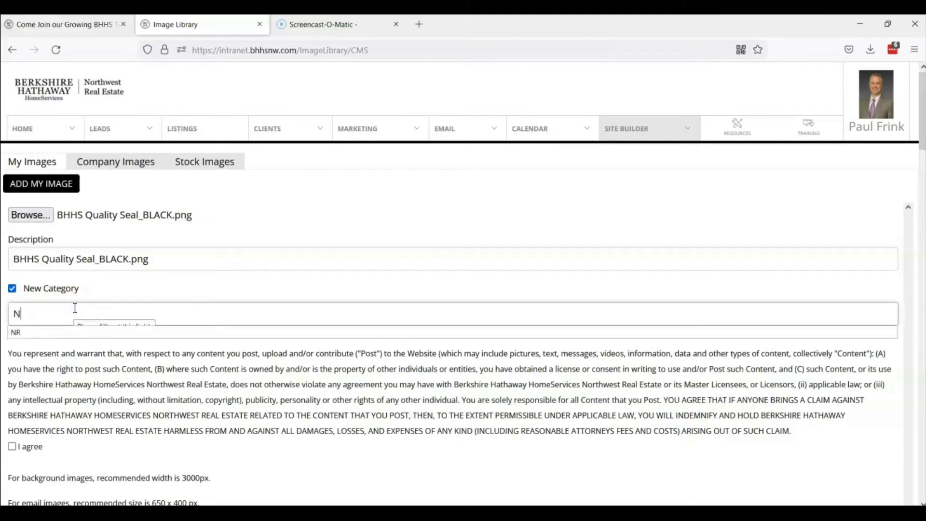
{"action": "type", "text": "R @"}
{"action": "key", "text": "BackSpace"}
{"action": "type", "text": "2"}
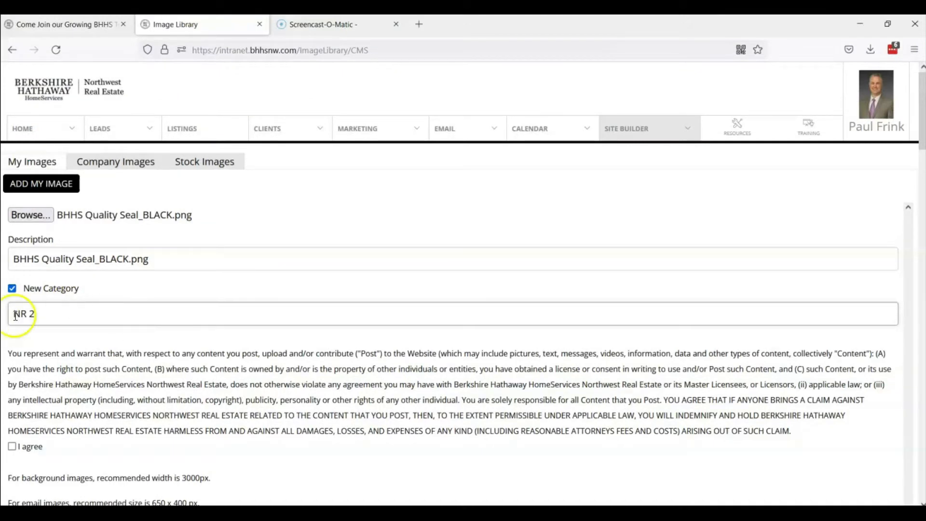
Step: Agree to the content terms, save the image, and check the NR 2 category in My Images
{"action": "scroll", "coordinate": [244, 306], "scroll_direction": "down", "scroll_amount": 3}
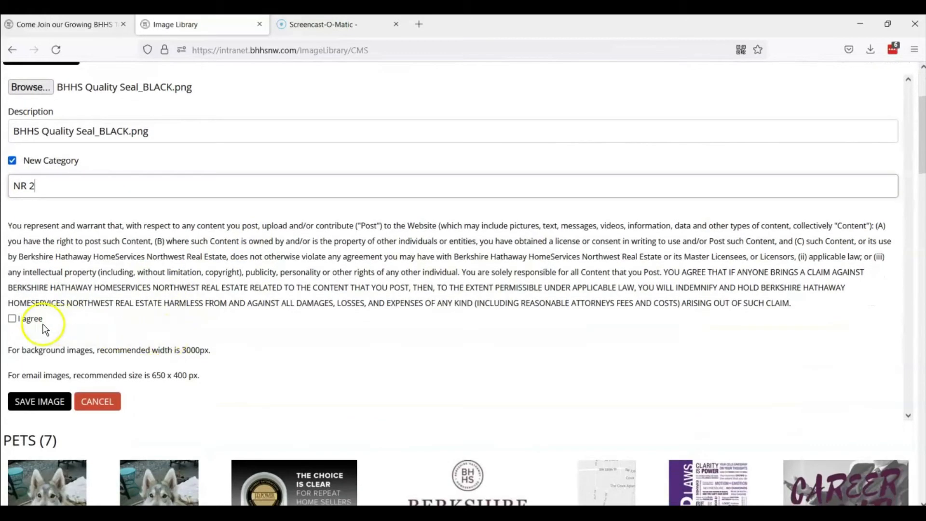
{"action": "left_click", "coordinate": [12, 320]}
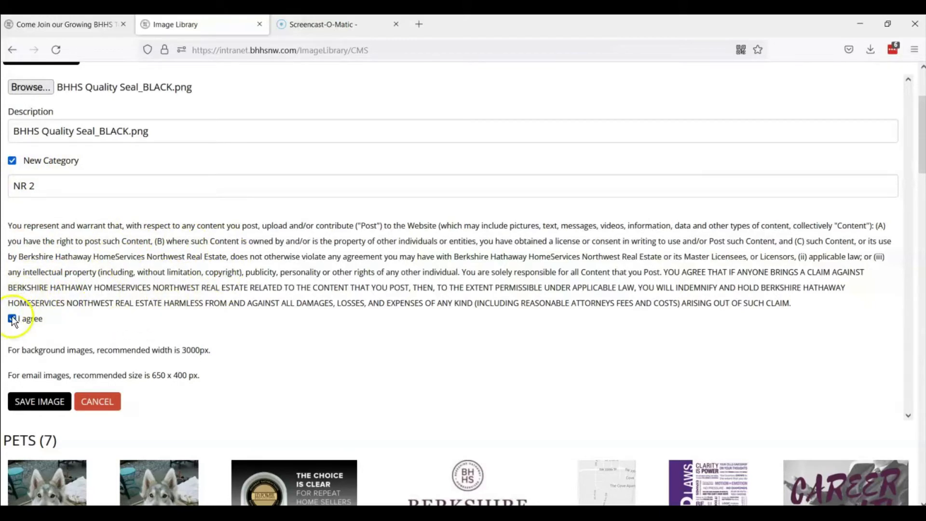
{"action": "left_click", "coordinate": [34, 402]}
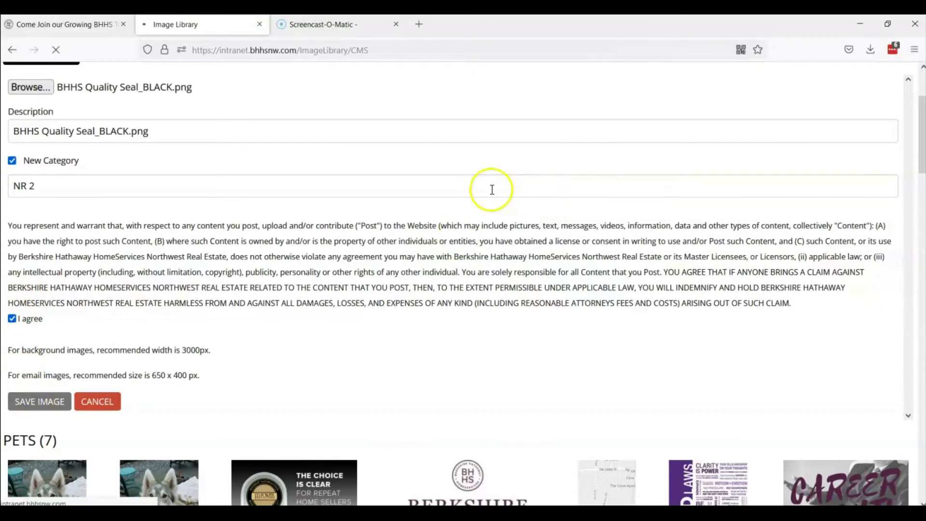
{"action": "scroll", "coordinate": [287, 223], "scroll_direction": "down", "scroll_amount": 3}
{"action": "scroll", "coordinate": [287, 223], "scroll_direction": "down", "scroll_amount": 20}
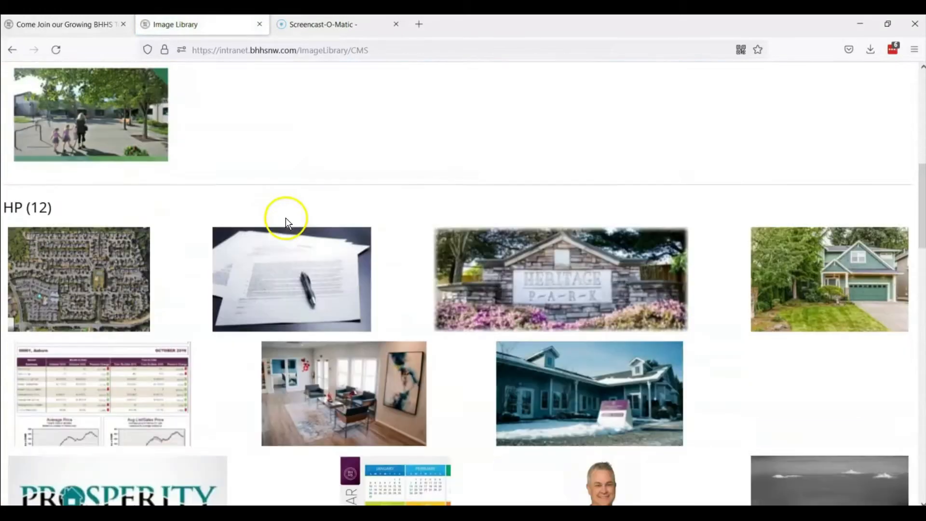
{"action": "scroll", "coordinate": [285, 218], "scroll_direction": "down", "scroll_amount": 7}
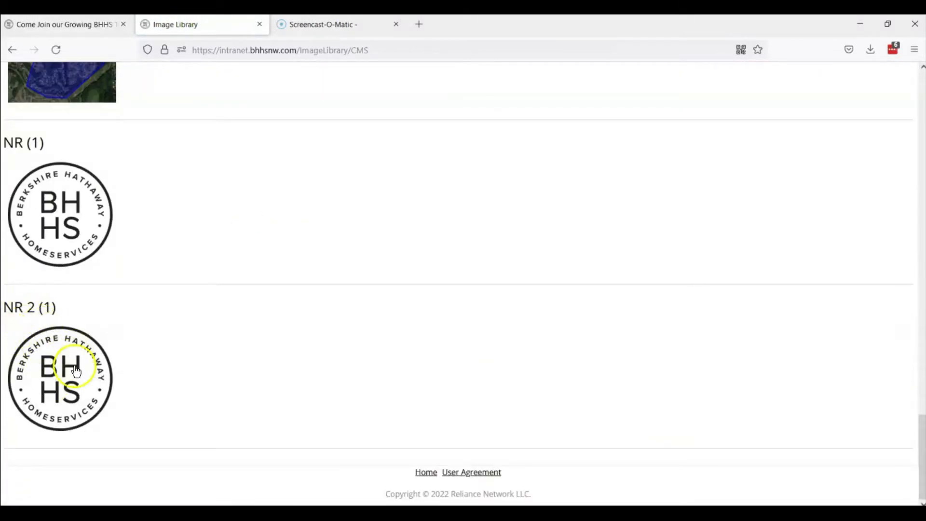
{"action": "scroll", "coordinate": [245, 368], "scroll_direction": "up", "scroll_amount": 15}
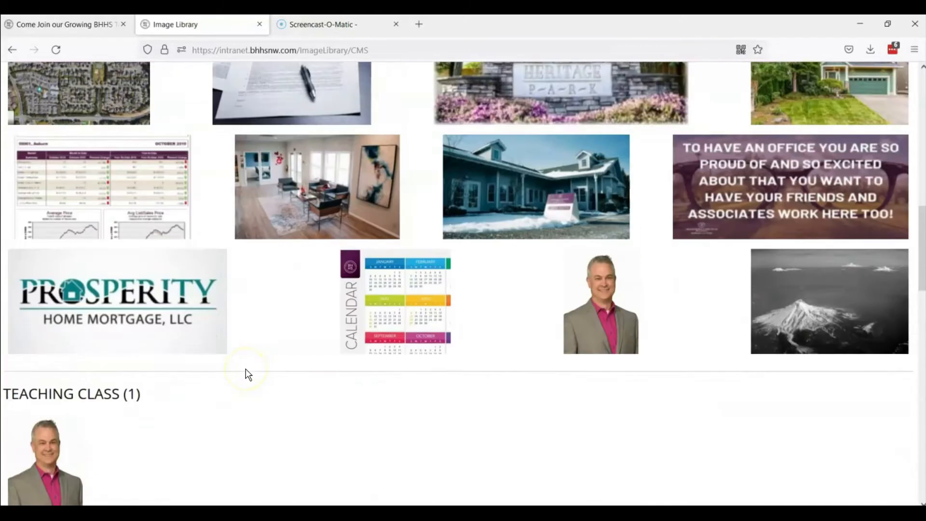
{"action": "scroll", "coordinate": [247, 374], "scroll_direction": "up", "scroll_amount": 6}
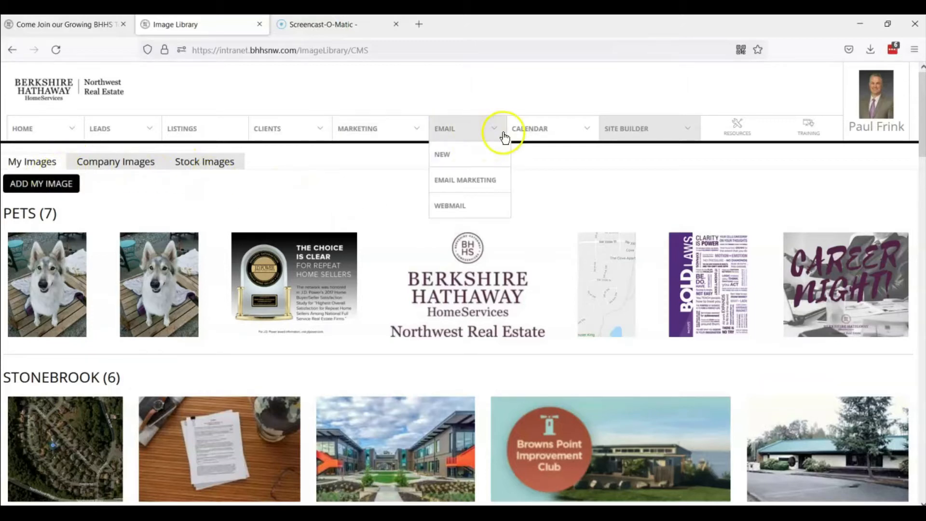
Step: Open the site builder's Saved Search Manager and start creating a My (Agent) saved search
{"action": "mouse_move", "coordinate": [594, 137]}
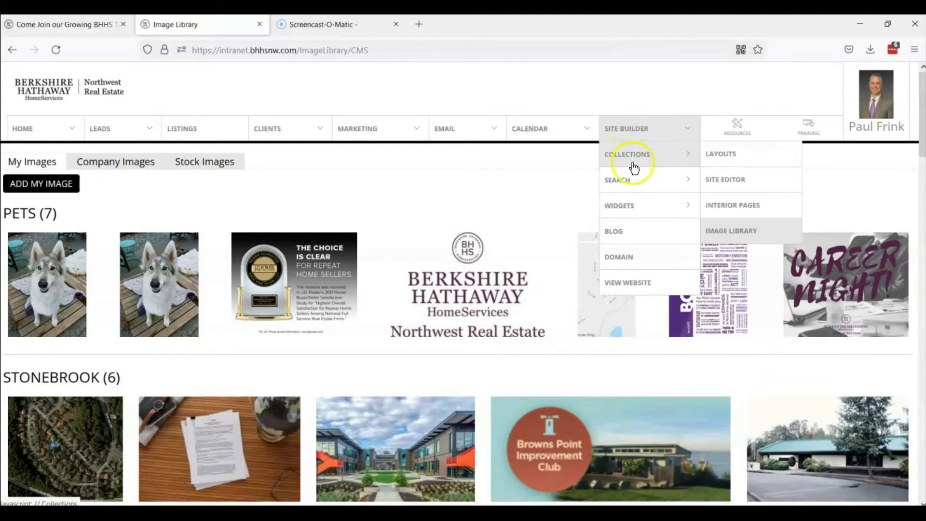
{"action": "left_click", "coordinate": [636, 180]}
{"action": "left_click", "coordinate": [712, 186]}
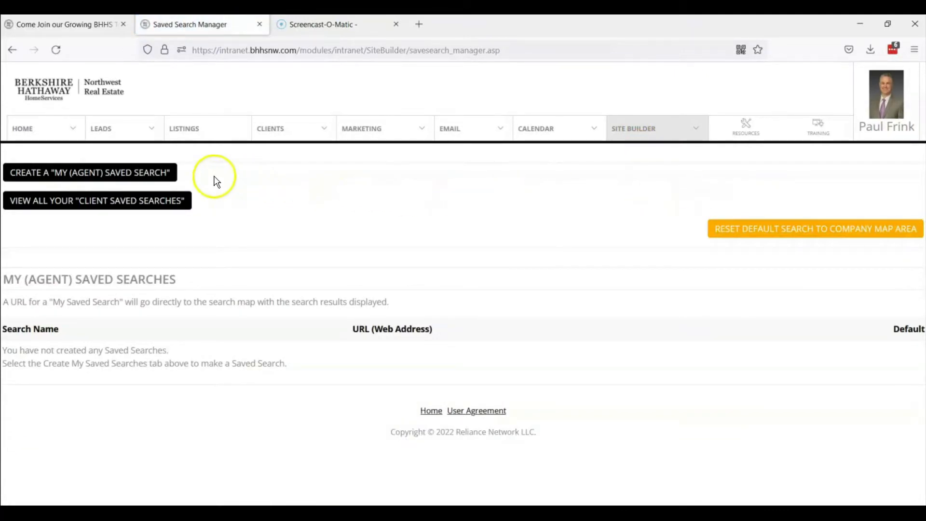
{"action": "left_click", "coordinate": [95, 174]}
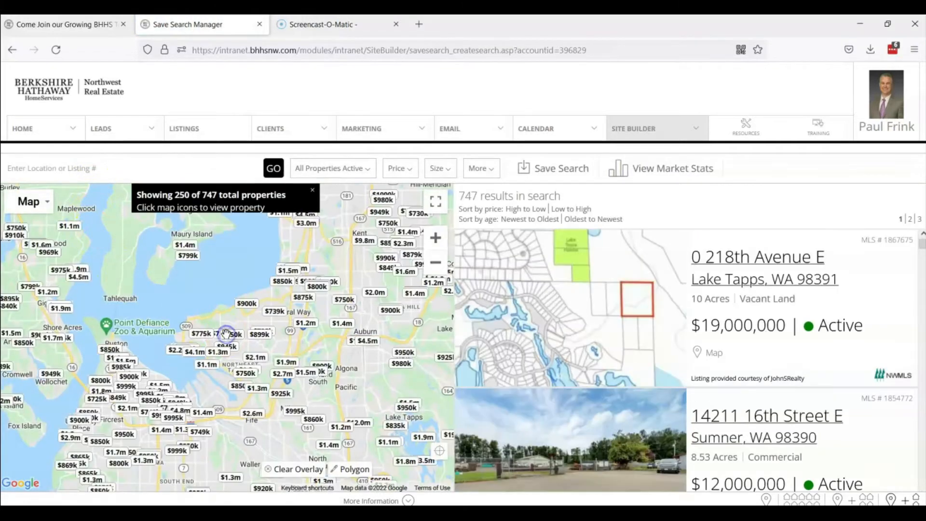
Step: Outline the Browns Point and Dash Point area on the map with a four-sided search polygon, and clear the overlay
{"action": "double_click", "coordinate": [226, 333]}
{"action": "double_click", "coordinate": [201, 297]}
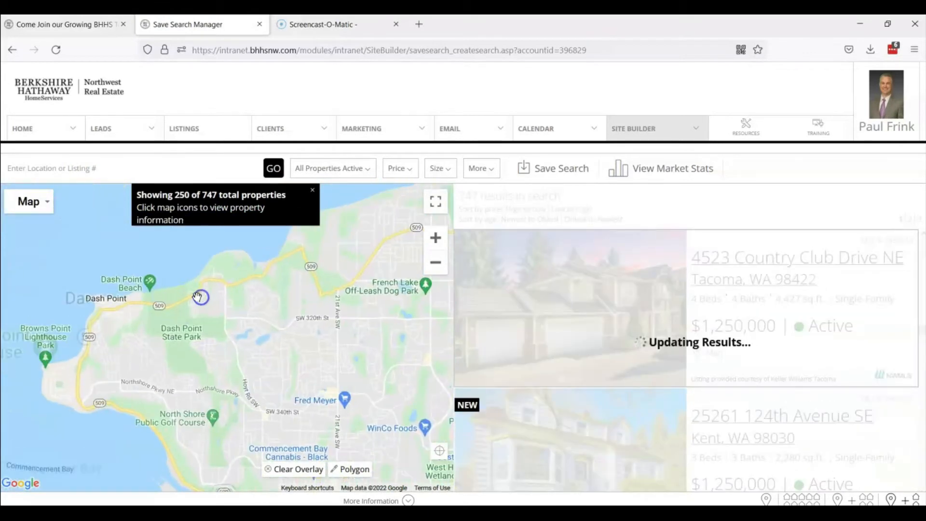
{"action": "left_click_drag", "start_coordinate": [187, 305], "coordinate": [349, 273]}
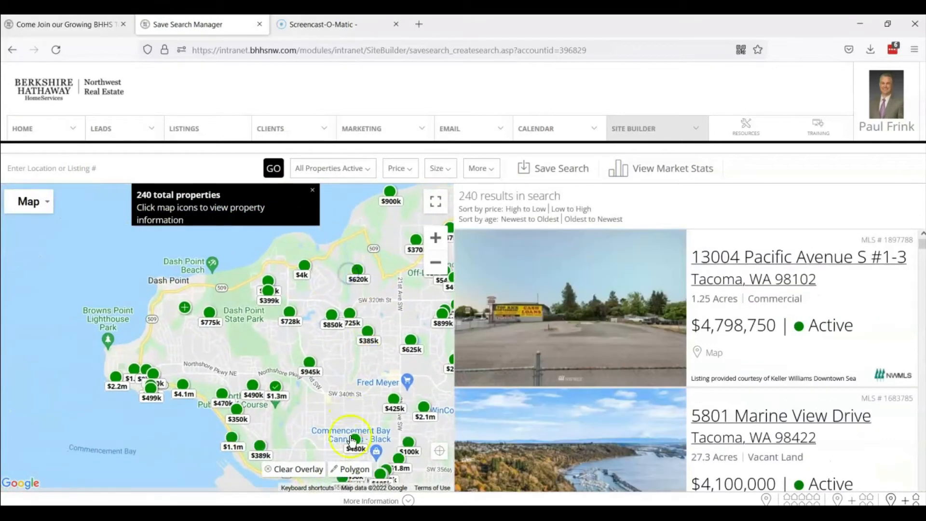
{"action": "left_click", "coordinate": [351, 469]}
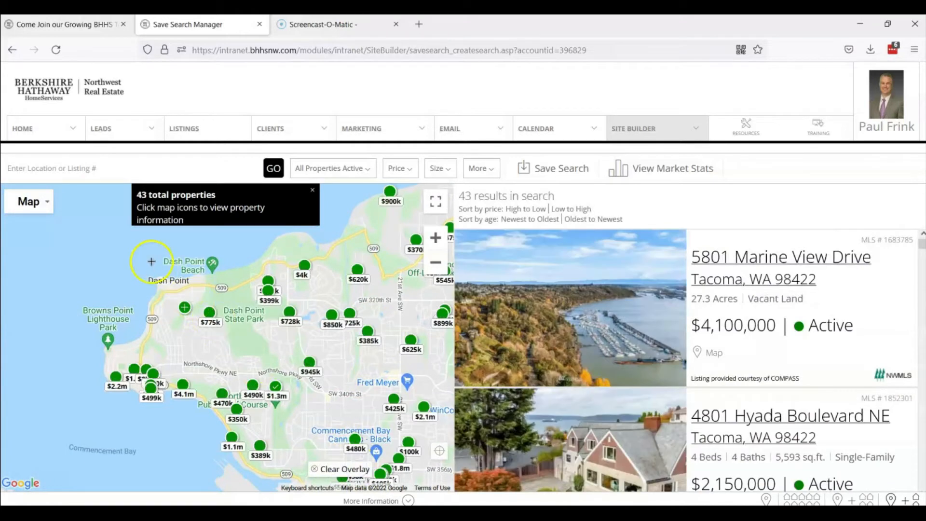
{"action": "left_click", "coordinate": [111, 261]}
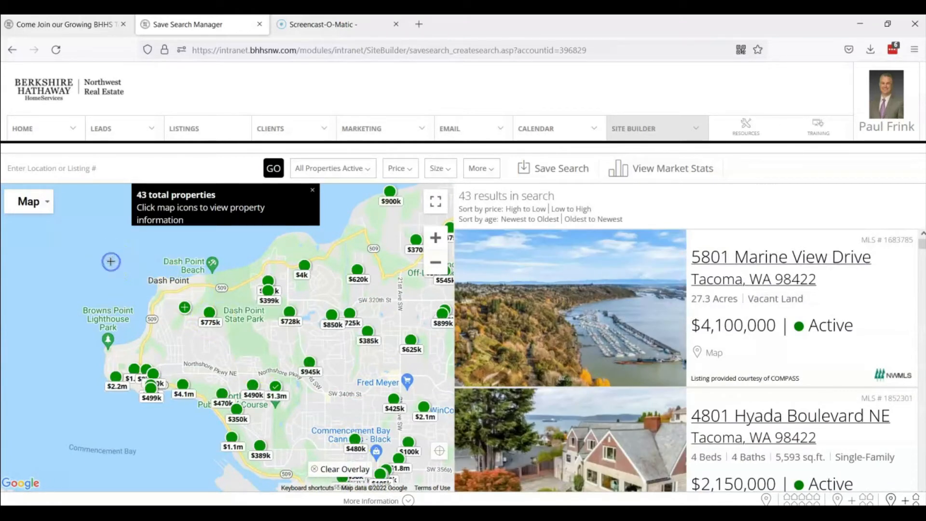
{"action": "left_click", "coordinate": [253, 238]}
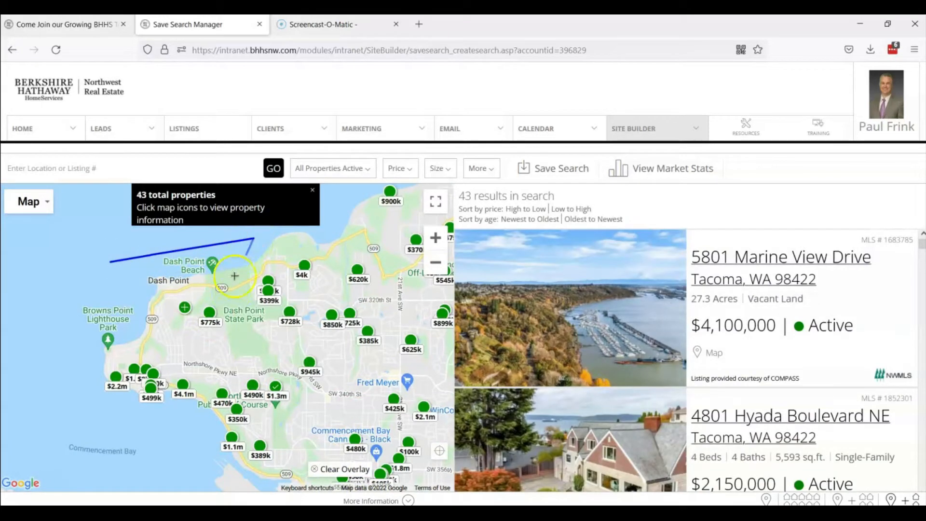
{"action": "left_click", "coordinate": [220, 441]}
{"action": "left_click", "coordinate": [30, 416]}
{"action": "left_click", "coordinate": [110, 262]}
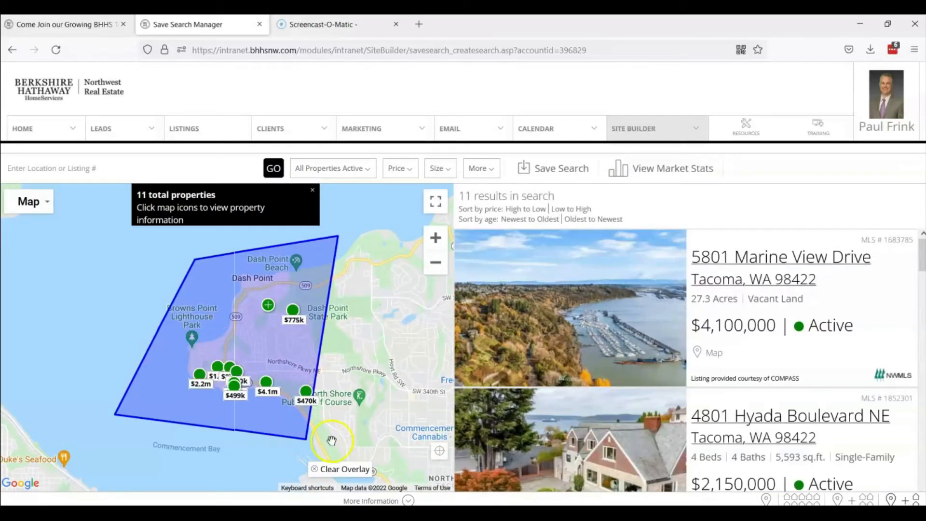
{"action": "left_click", "coordinate": [344, 469]}
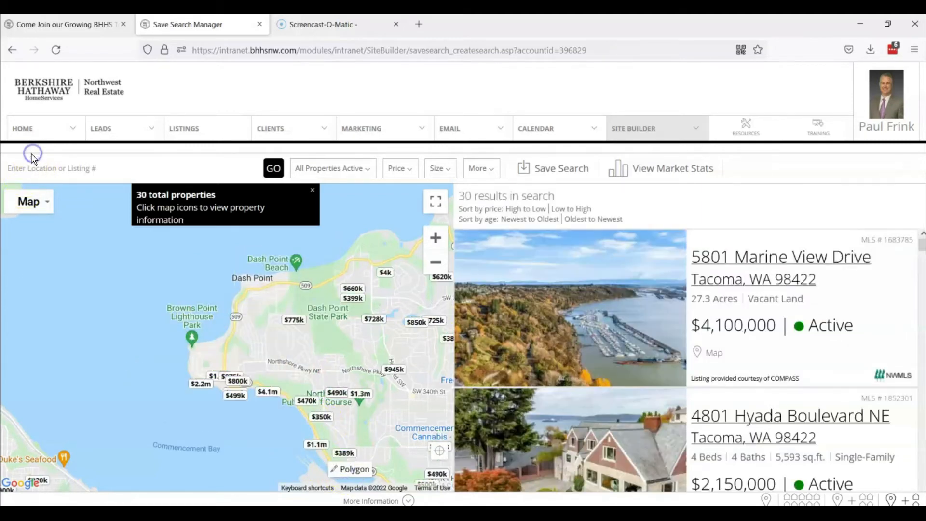
Step: Try the location search with ZIP code 98422 and with the city name federal way
{"action": "left_click", "coordinate": [20, 163]}
{"action": "type", "text": "98422"}
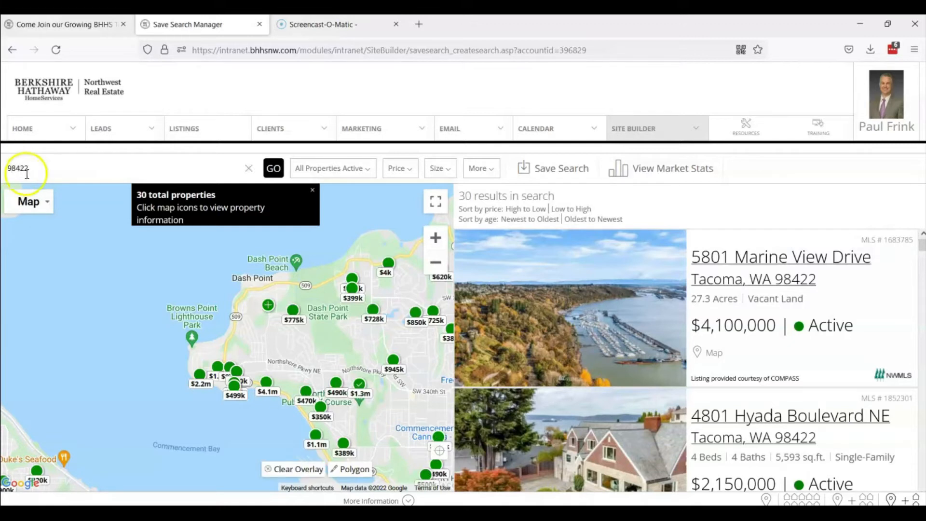
{"action": "left_click", "coordinate": [19, 205]}
{"action": "key", "text": "BackSpace"}
{"action": "key", "text": "BackSpace"}
{"action": "key", "text": "BackSpace"}
{"action": "key", "text": "BackSpace"}
{"action": "key", "text": "BackSpace"}
{"action": "type", "text": "federal way"}
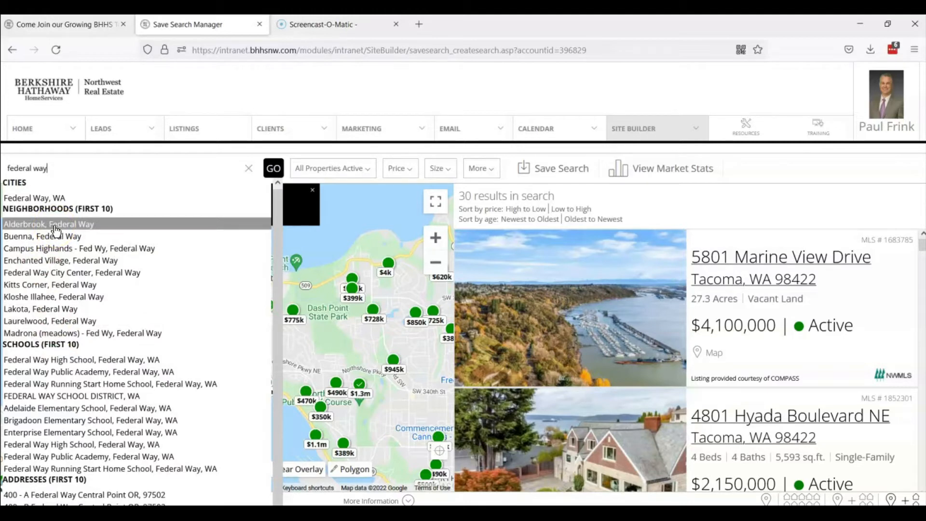
Step: Replace the search location with ZIP code 98422 and run the search
{"action": "left_click", "coordinate": [68, 165]}
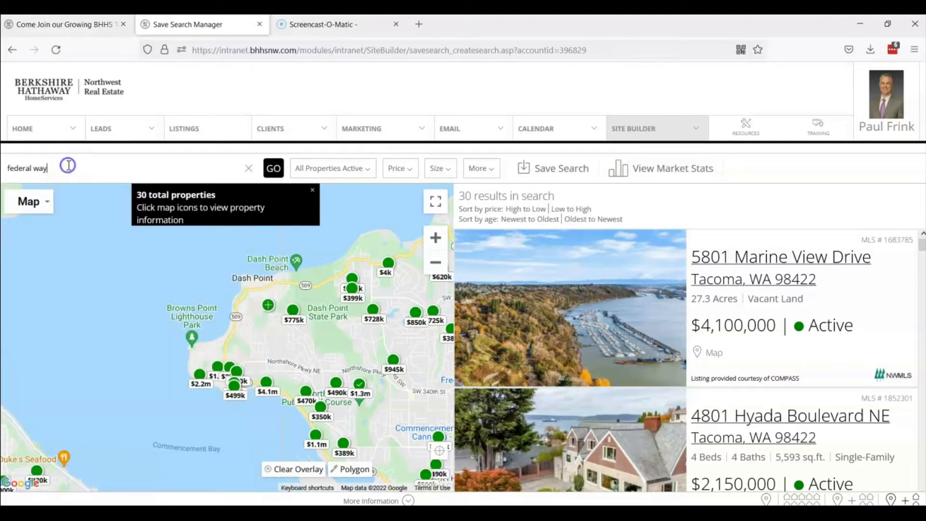
{"action": "key", "text": "BackSpace"}
{"action": "key", "text": "BackSpace"}
{"action": "key", "text": "BackSpace"}
{"action": "key", "text": "BackSpace"}
{"action": "key", "text": "BackSpace"}
{"action": "key", "text": "BackSpace"}
{"action": "key", "text": "BackSpace"}
{"action": "key", "text": "BackSpace"}
{"action": "key", "text": "BackSpace"}
{"action": "key", "text": "BackSpace"}
{"action": "type", "text": "98422"}
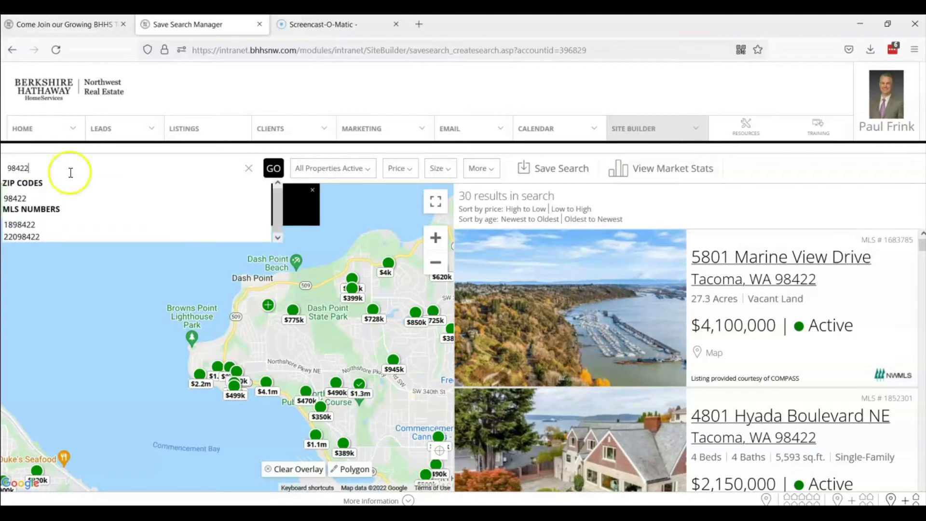
{"action": "left_click", "coordinate": [55, 202]}
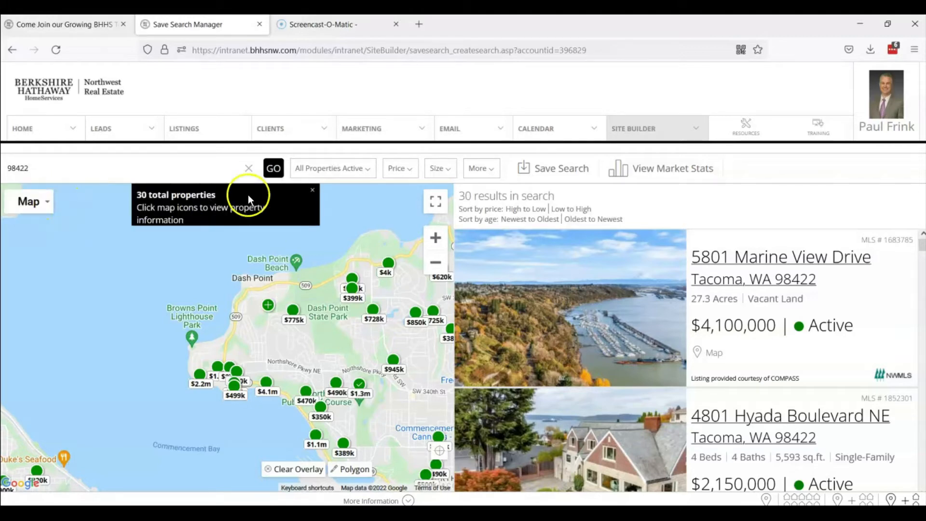
{"action": "left_click", "coordinate": [273, 168]}
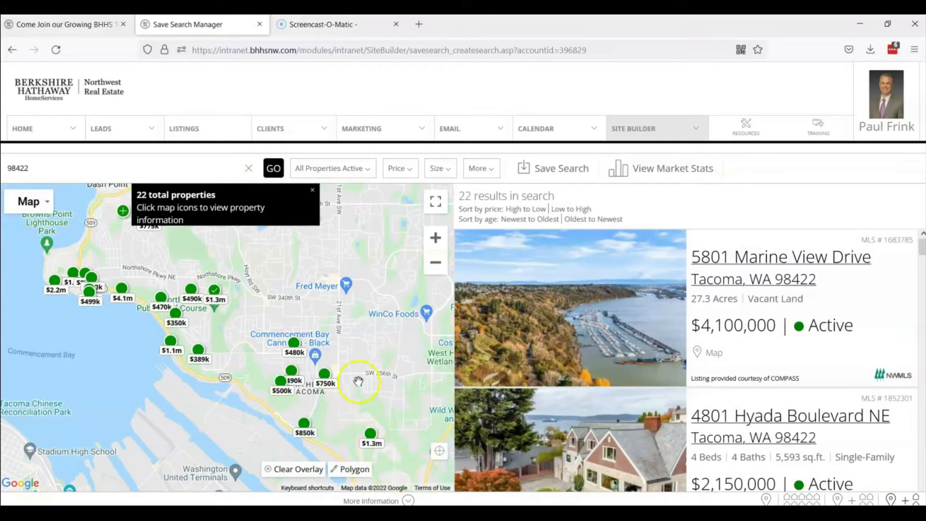
Step: Exclude Rental, Commercial and Vacant Land from the property types, include Pending and Sold listings alongside Active, and apply the filter
{"action": "left_click", "coordinate": [322, 169]}
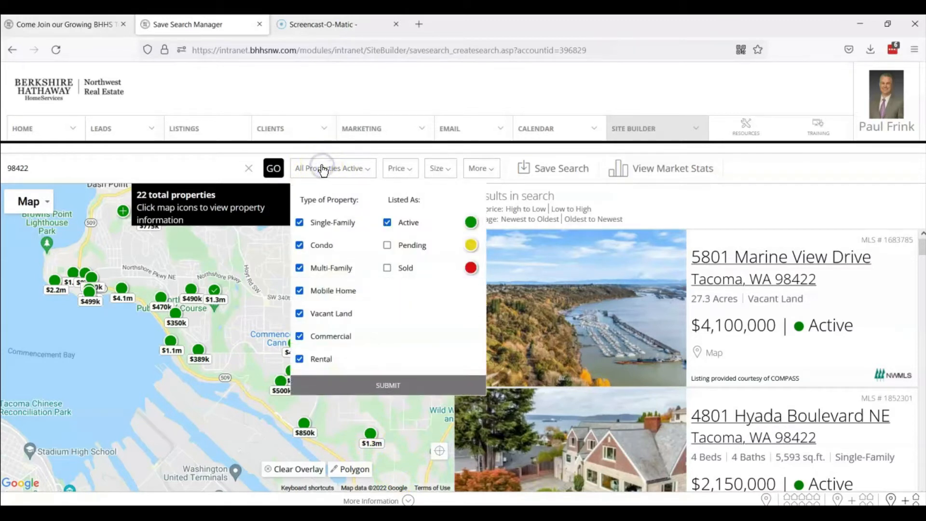
{"action": "left_click", "coordinate": [299, 360]}
{"action": "left_click", "coordinate": [300, 336]}
{"action": "left_click", "coordinate": [299, 315]}
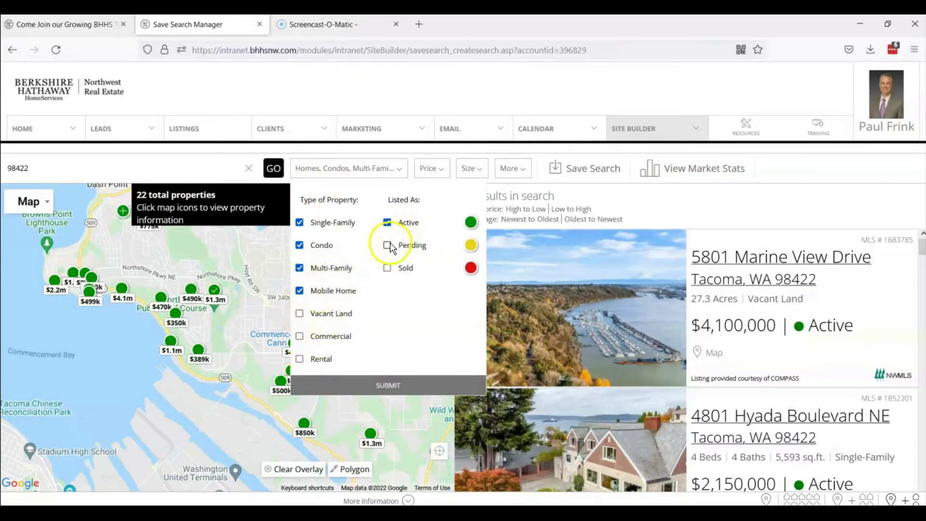
{"action": "left_click", "coordinate": [387, 268]}
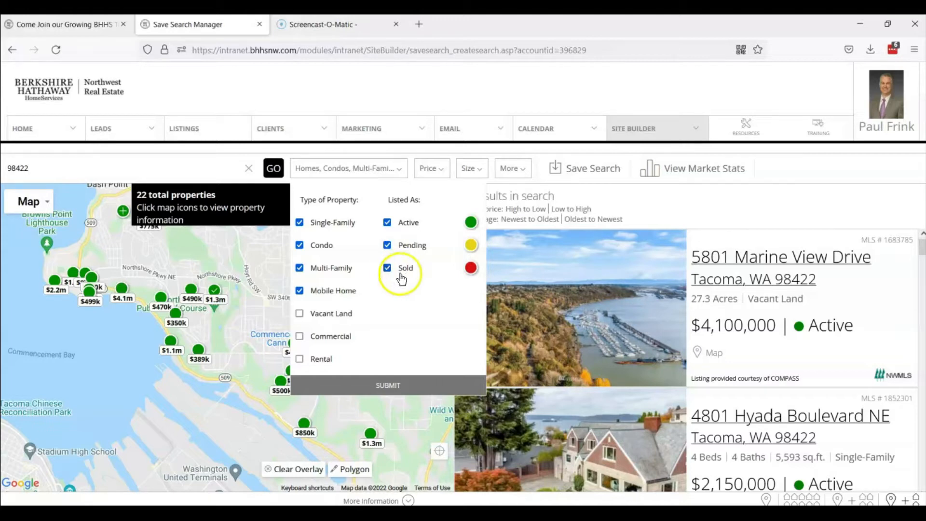
{"action": "left_click", "coordinate": [386, 391]}
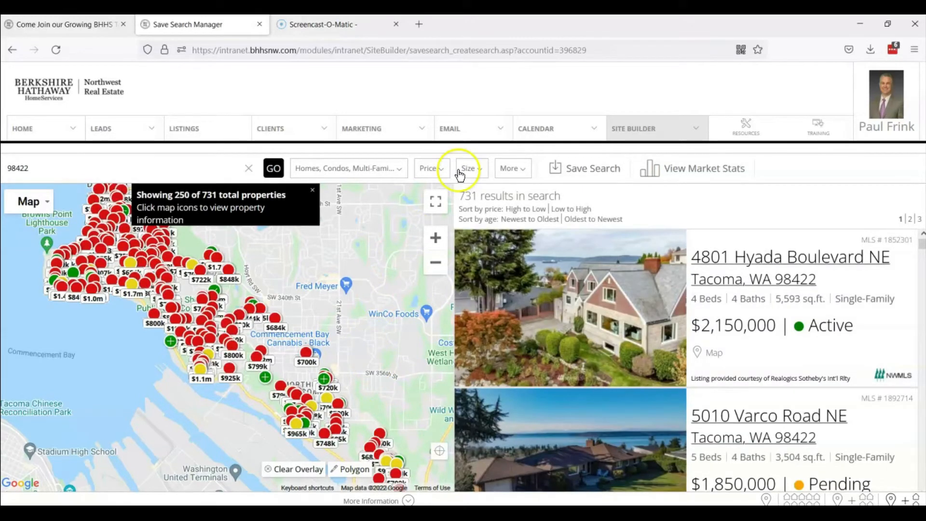
Step: Limit the search's sold date to 3 Months and apply the additional criteria
{"action": "left_click", "coordinate": [513, 170]}
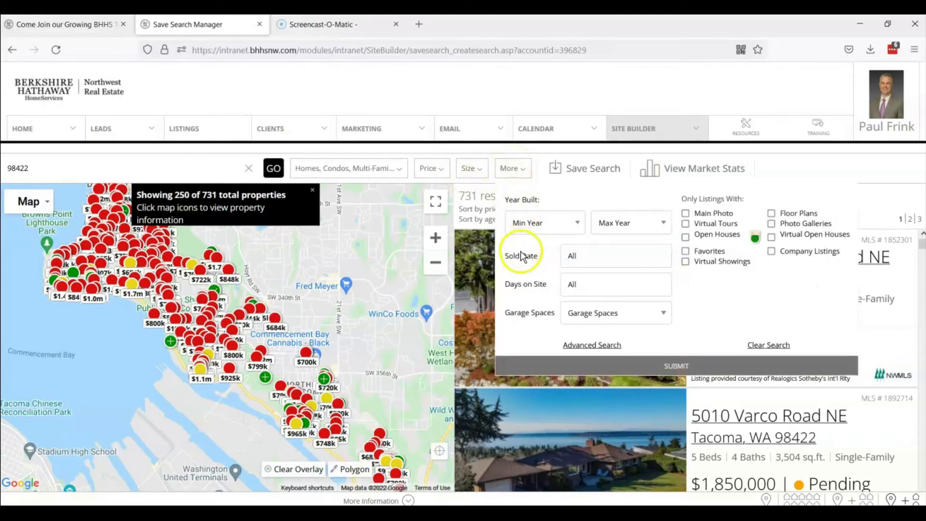
{"action": "left_click", "coordinate": [584, 257]}
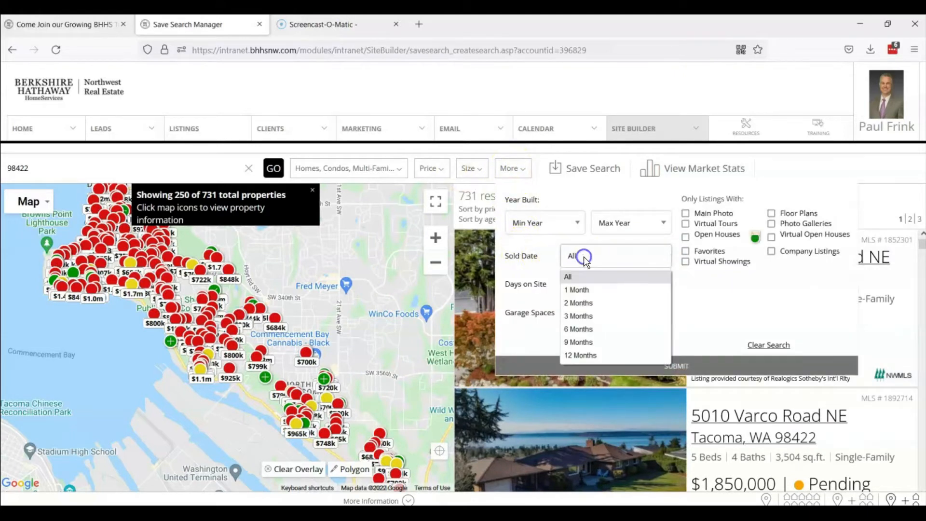
{"action": "left_click", "coordinate": [586, 316]}
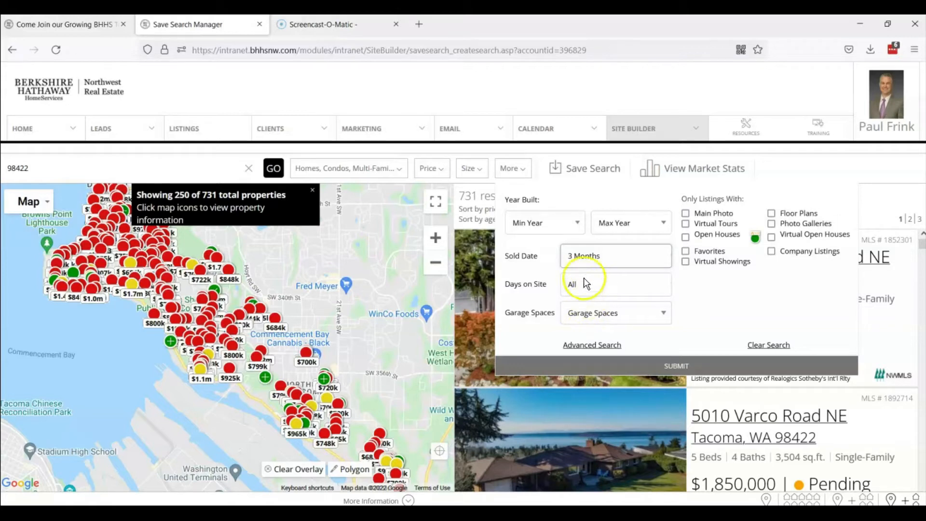
{"action": "left_click", "coordinate": [578, 345]}
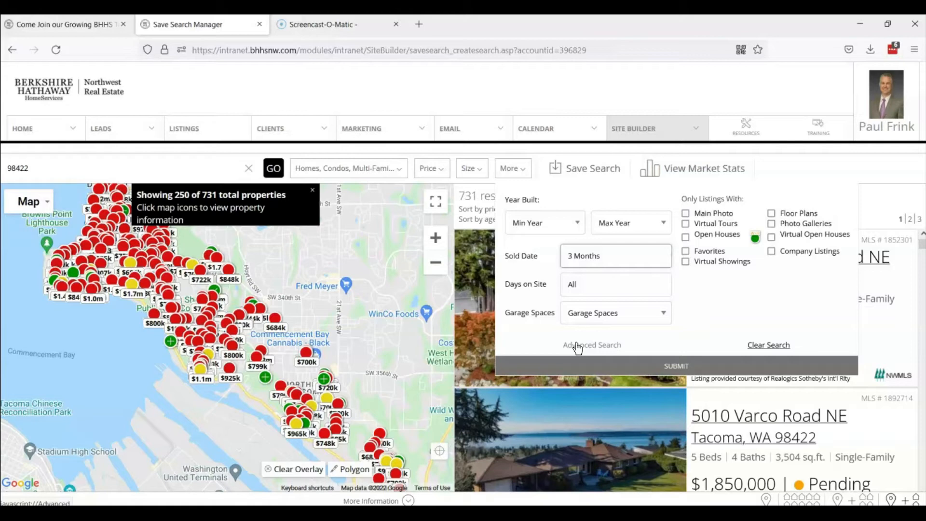
{"action": "left_click", "coordinate": [631, 370]}
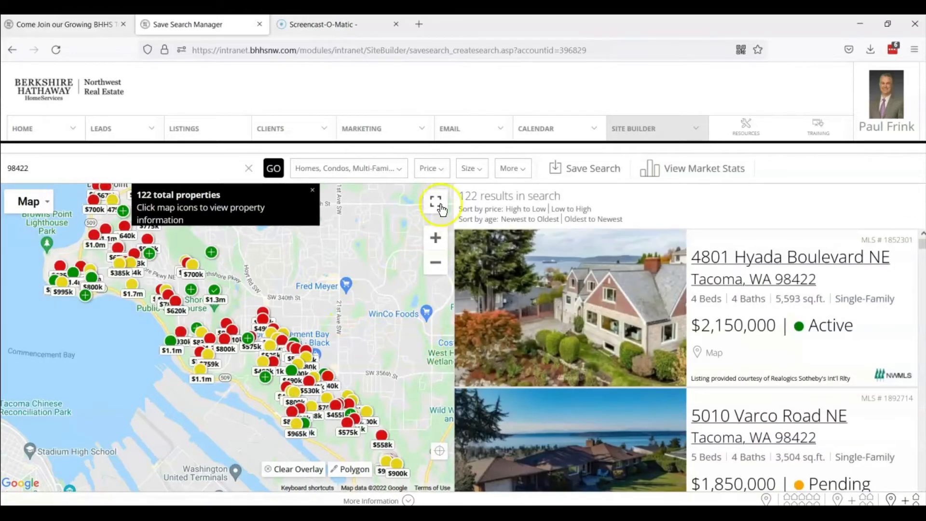
Step: Save the search for My Website under the name "98422 NR Intro" and go to the Saved Search Manager
{"action": "left_click", "coordinate": [596, 174]}
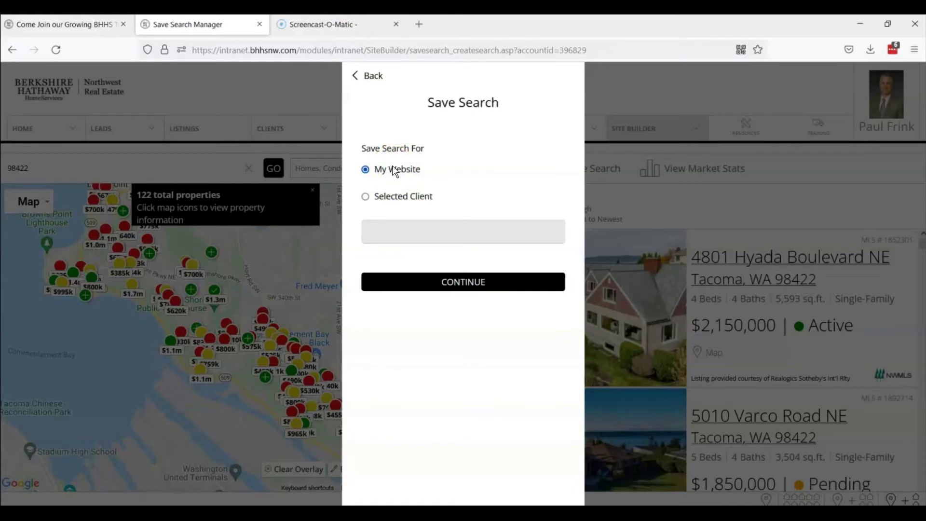
{"action": "left_click", "coordinate": [457, 287]}
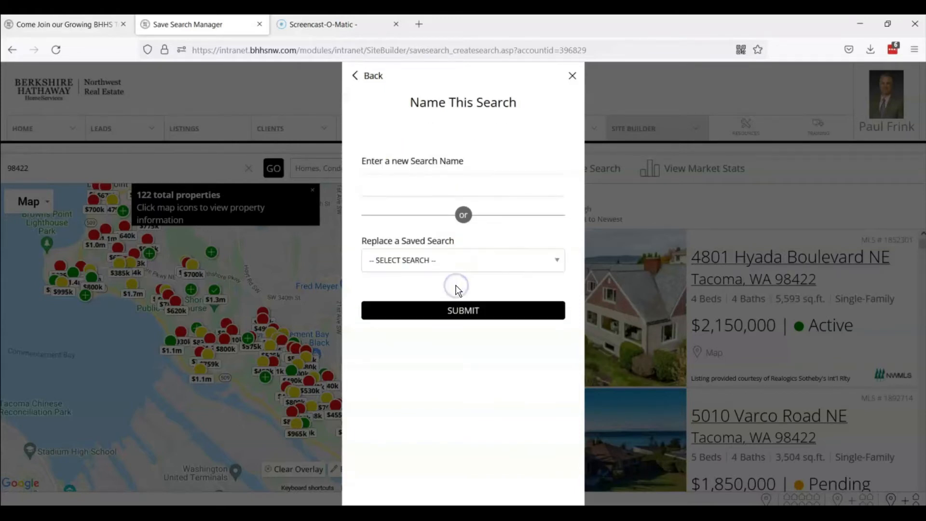
{"action": "left_click", "coordinate": [393, 185]}
{"action": "type", "text": "98422 "}
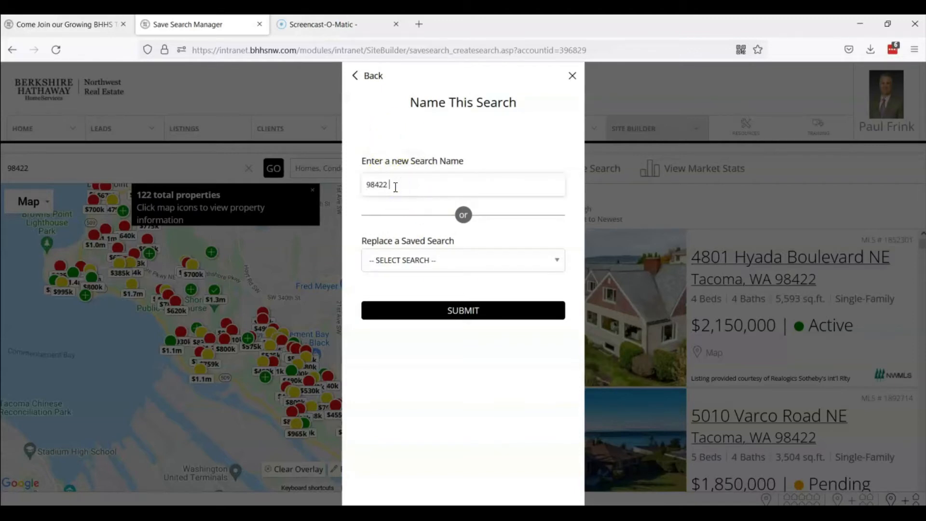
{"action": "type", "text": "NE"}
{"action": "type", "text": " INTRO"}
{"action": "left_click", "coordinate": [447, 312]}
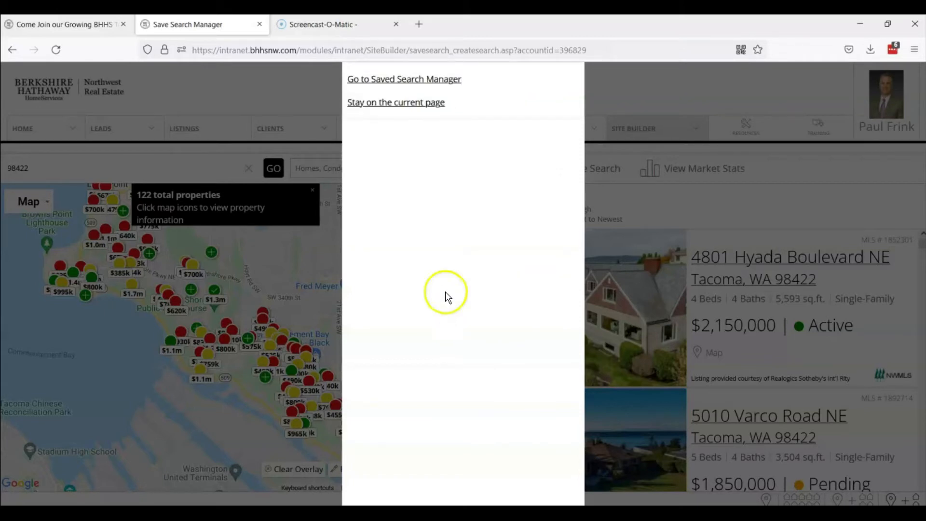
{"action": "left_click", "coordinate": [410, 86]}
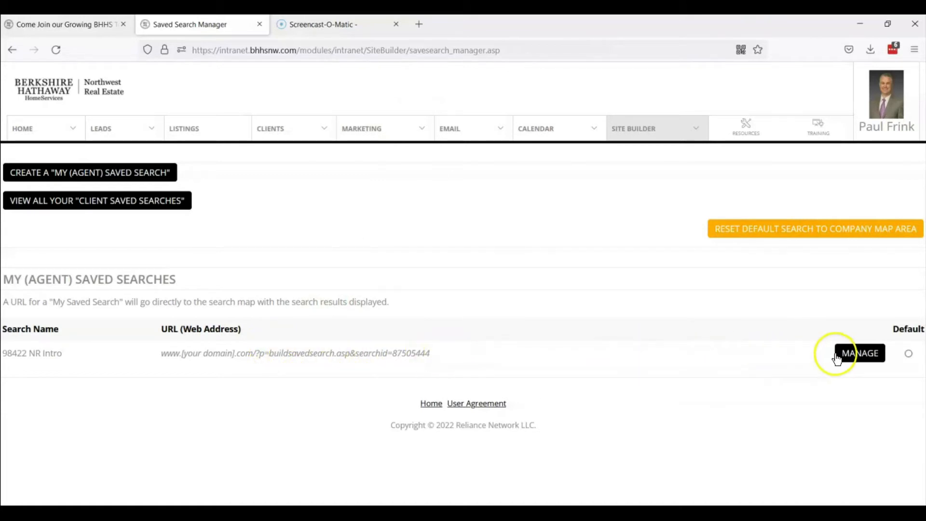
Step: Copy the URL of the 98422 NR Intro saved search from its manage options and close them
{"action": "left_click", "coordinate": [856, 357]}
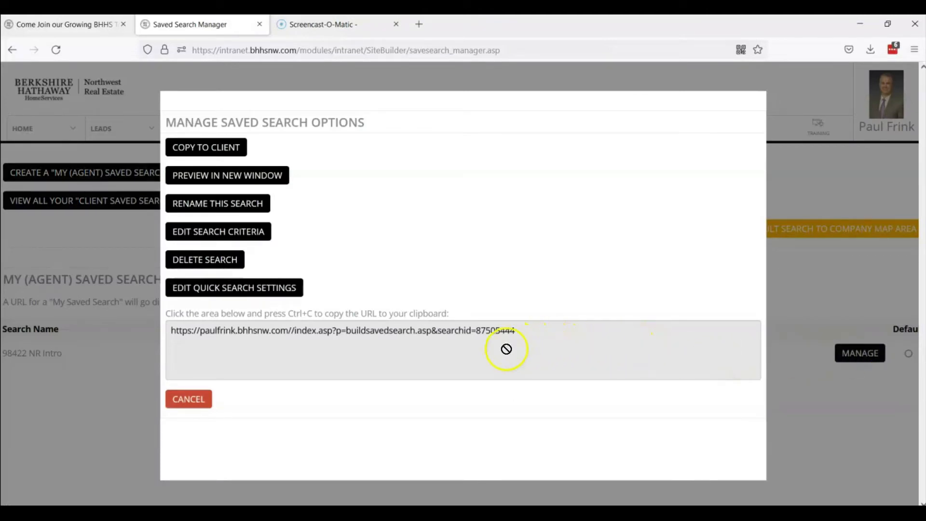
{"action": "left_click", "coordinate": [325, 332]}
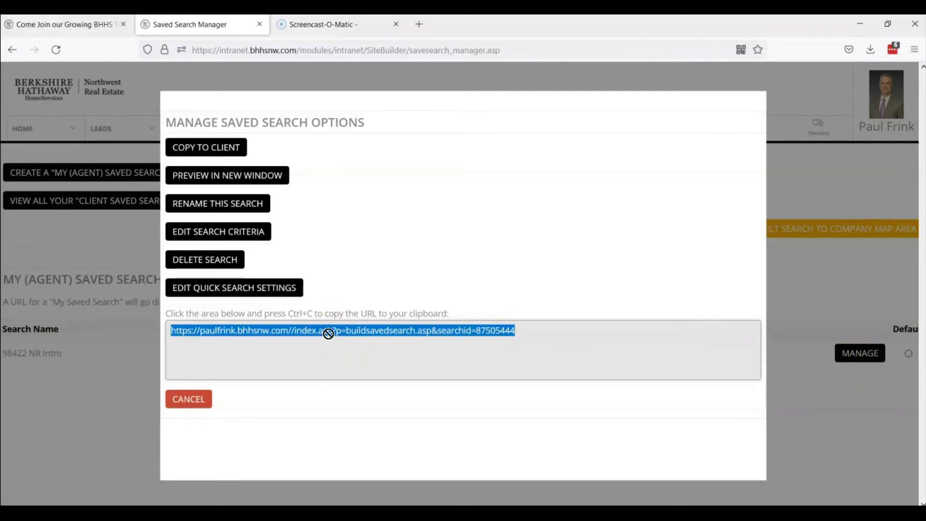
{"action": "right_click", "coordinate": [328, 333]}
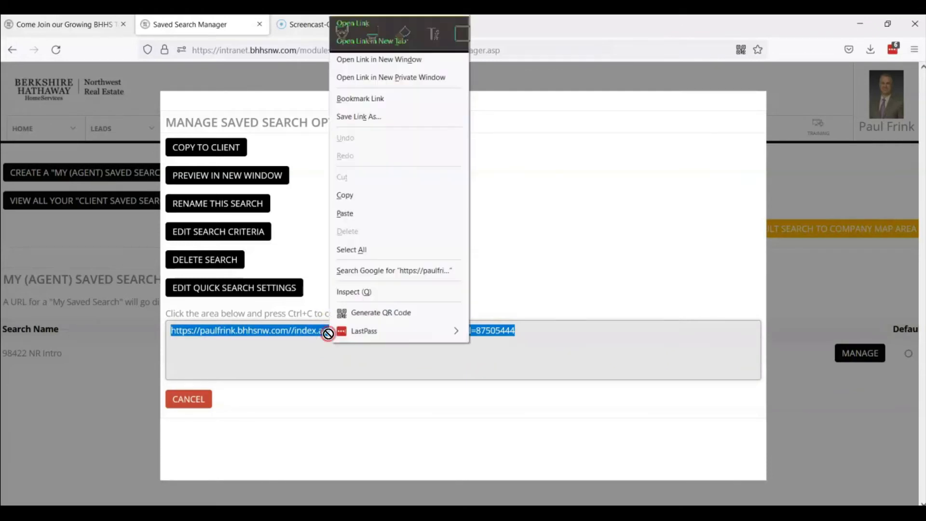
{"action": "left_click", "coordinate": [357, 195]}
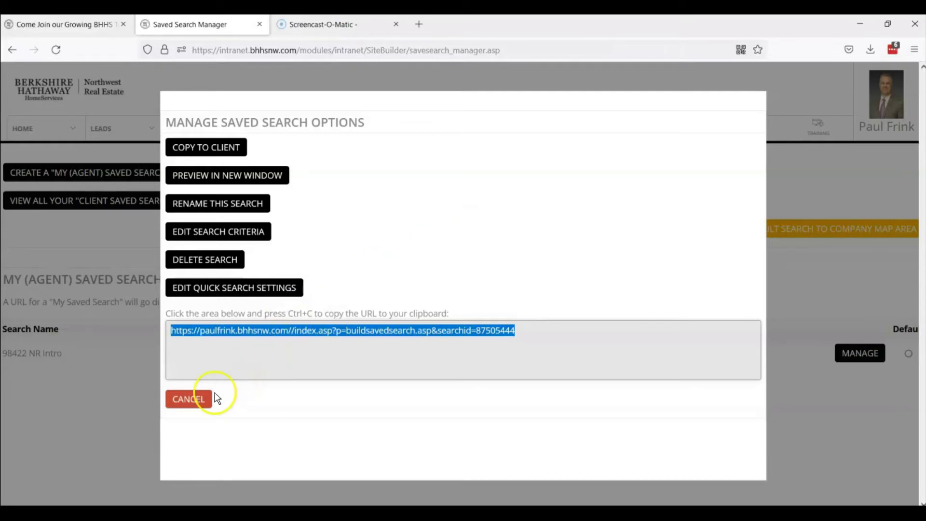
{"action": "left_click", "coordinate": [202, 401]}
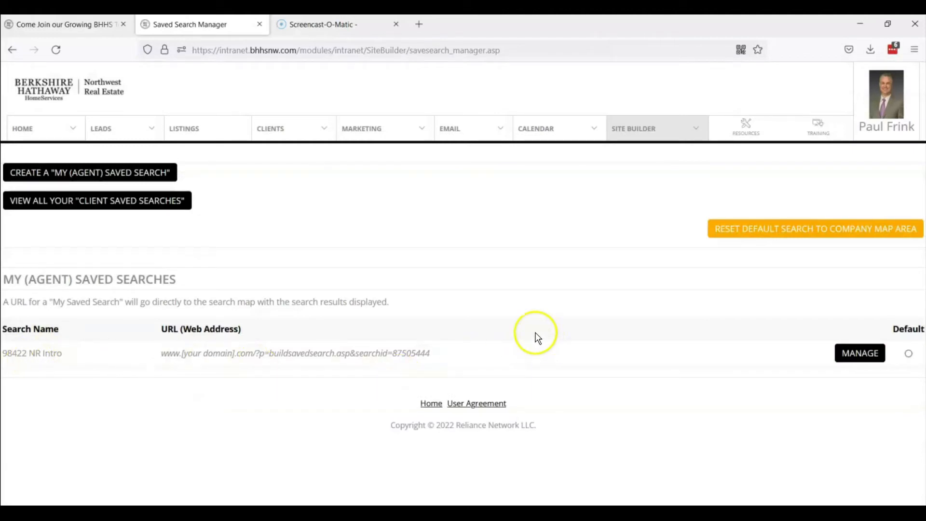
Step: Open the site builder's Interior Pages and start adding a new SEO page
{"action": "mouse_move", "coordinate": [651, 136]}
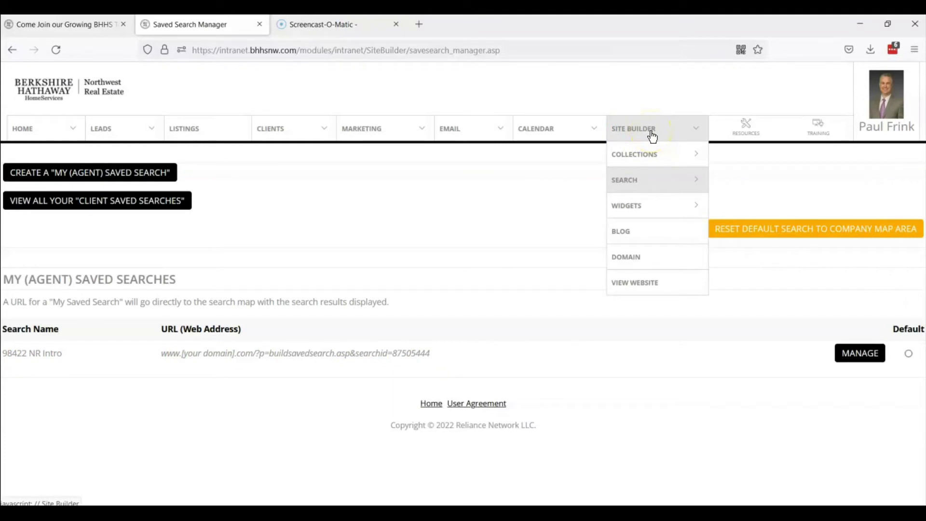
{"action": "left_click", "coordinate": [655, 155]}
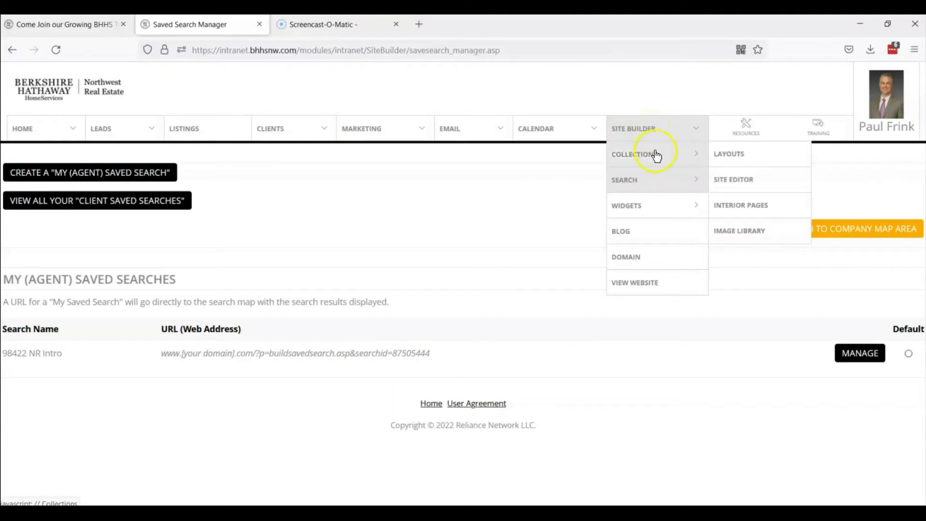
{"action": "left_click", "coordinate": [738, 205]}
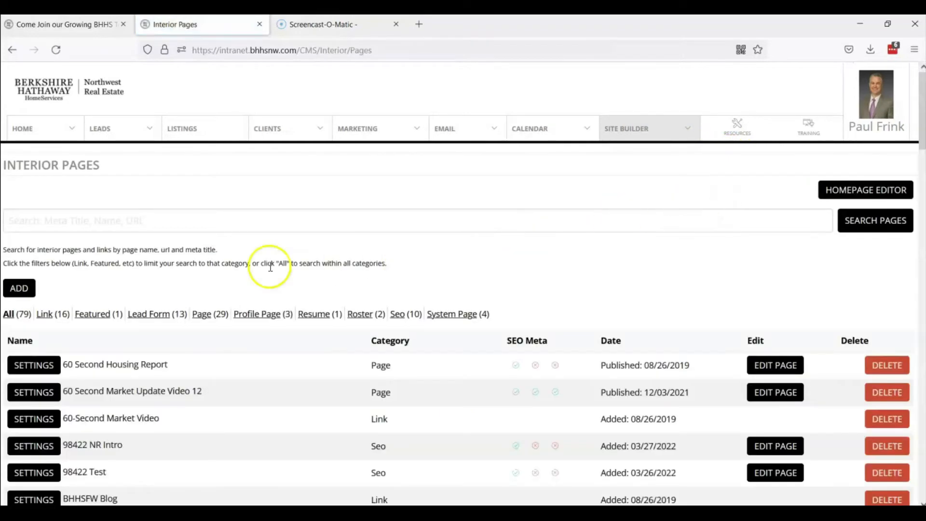
{"action": "left_click", "coordinate": [14, 290]}
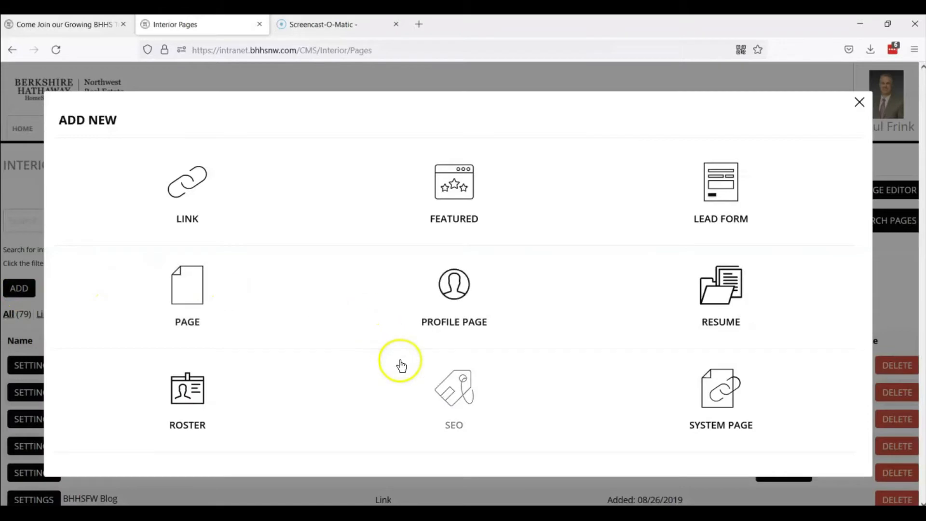
{"action": "left_click", "coordinate": [450, 400]}
Step: Try to create the SEO page as "98422 NR Intro" with the Luxury Neighborhood Report layout
{"action": "left_click", "coordinate": [120, 205]}
{"action": "type", "text": "98"}
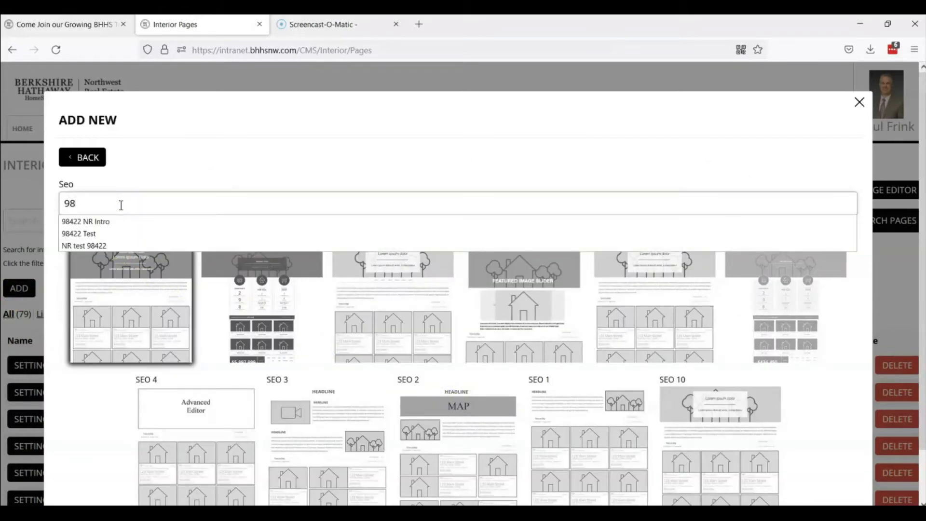
{"action": "type", "text": "422"}
{"action": "left_click", "coordinate": [107, 222]}
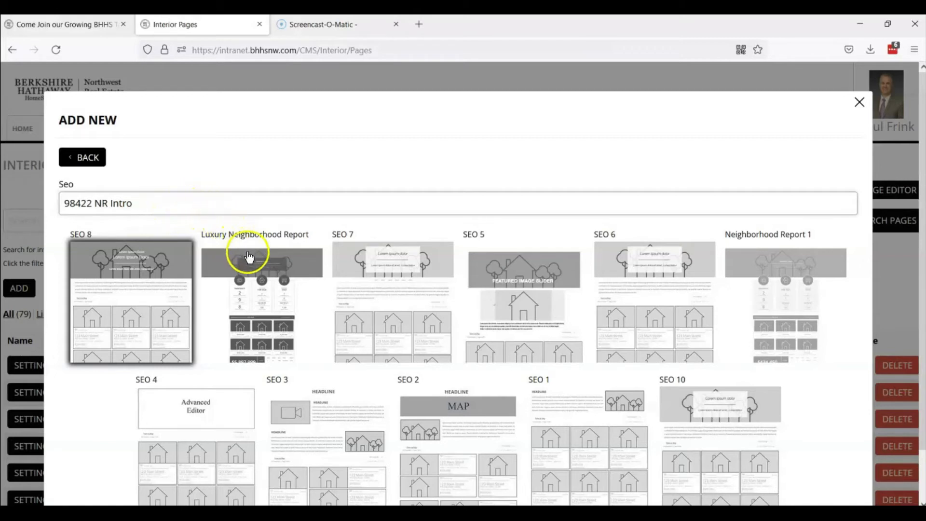
{"action": "left_click", "coordinate": [259, 292]}
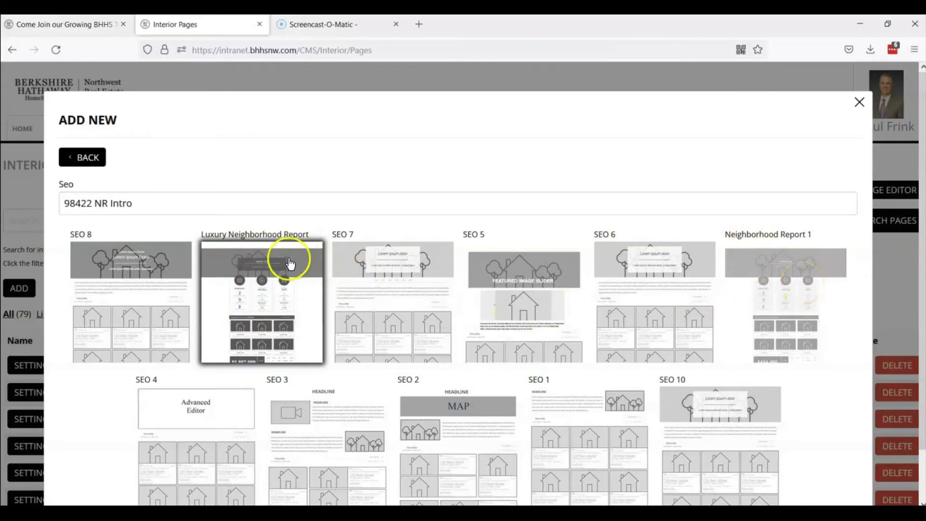
{"action": "scroll", "coordinate": [271, 271], "scroll_direction": "down", "scroll_amount": 2}
{"action": "left_click", "coordinate": [253, 280]}
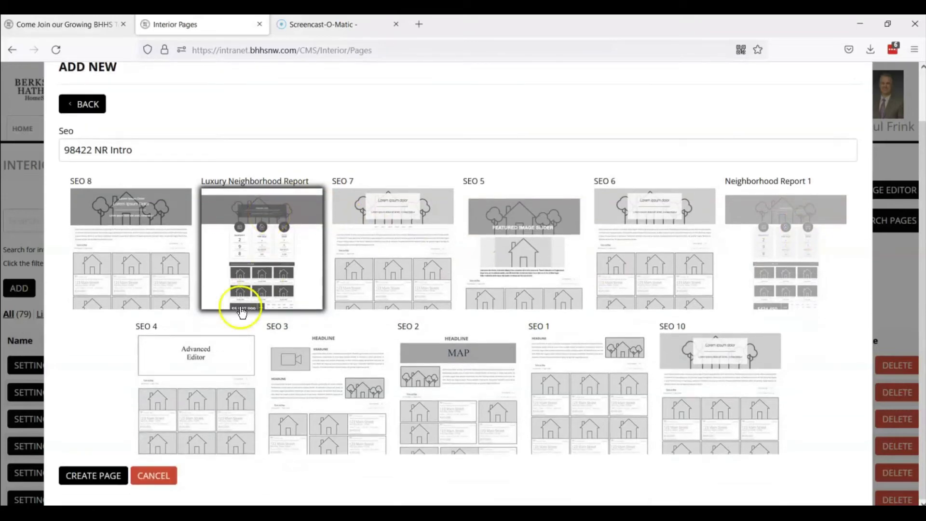
{"action": "left_click", "coordinate": [89, 480]}
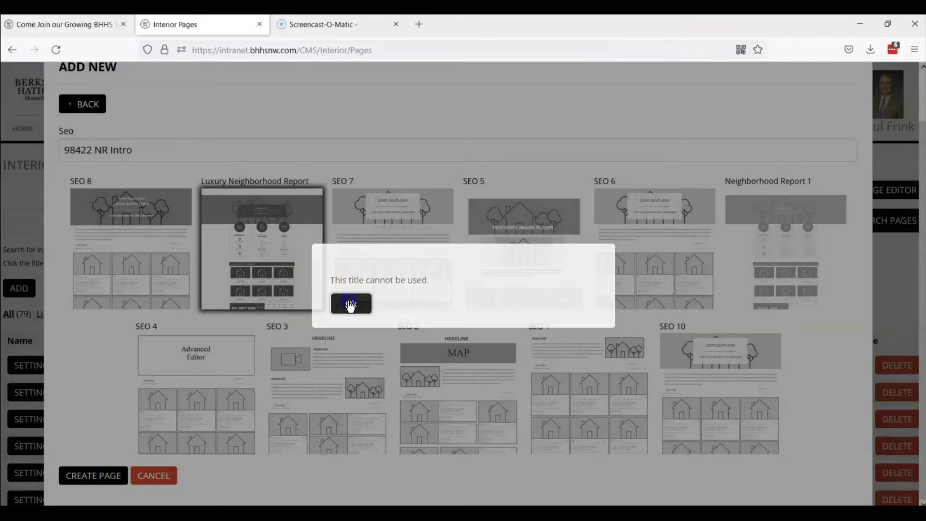
{"action": "left_click", "coordinate": [351, 303]}
Step: Change the new SEO page's title to "98422 NR Intro 2" and create the page
{"action": "left_click", "coordinate": [183, 150]}
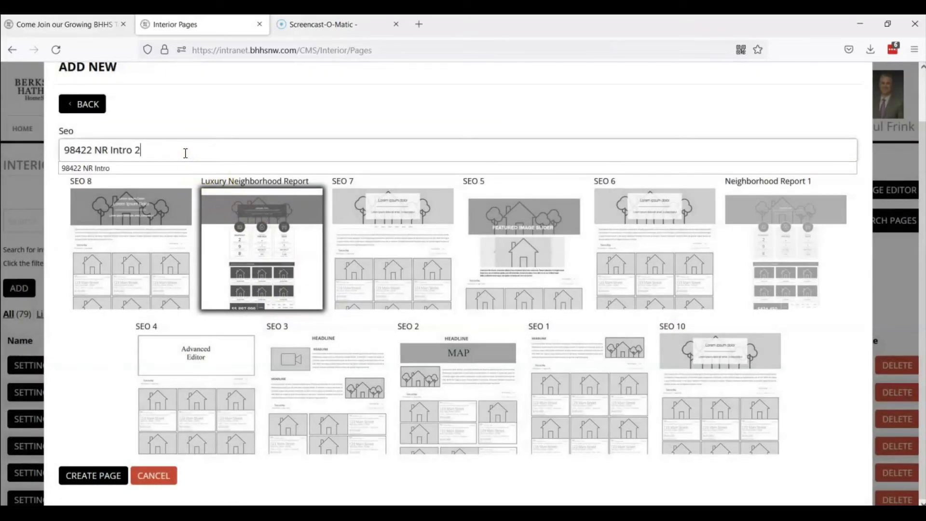
{"action": "type", "text": "2"}
{"action": "left_click", "coordinate": [100, 479]}
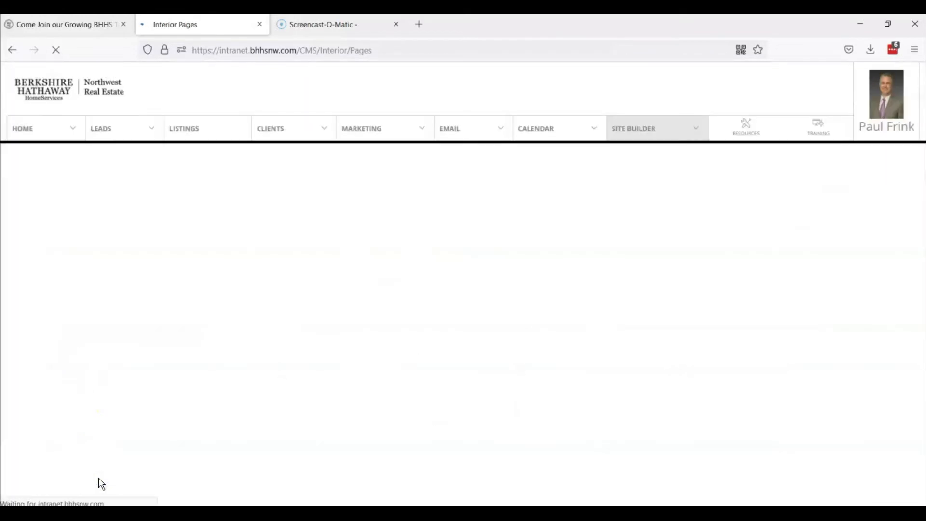
Step: Open the 98422 NR Intro 2 page for editing and review its Interior Page heading, text and image options
{"action": "scroll", "coordinate": [271, 312], "scroll_direction": "down", "scroll_amount": 3}
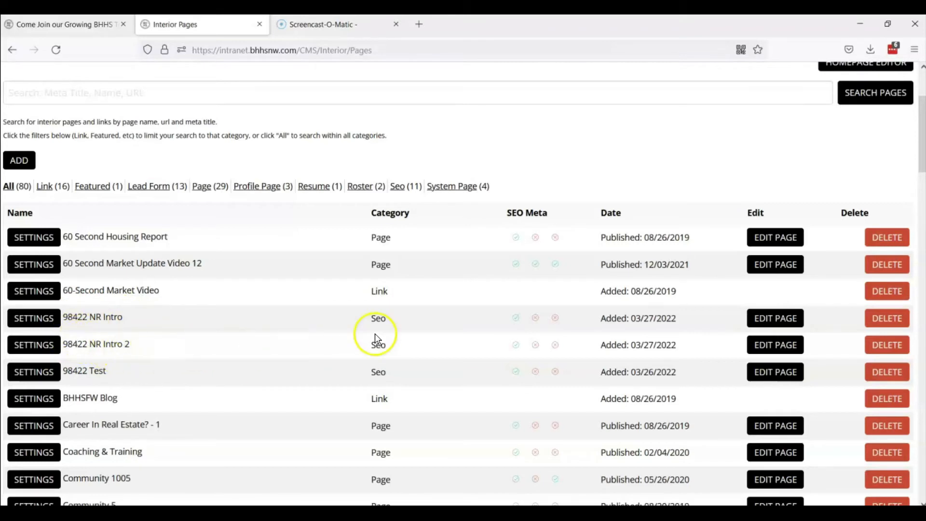
{"action": "left_click", "coordinate": [777, 346]}
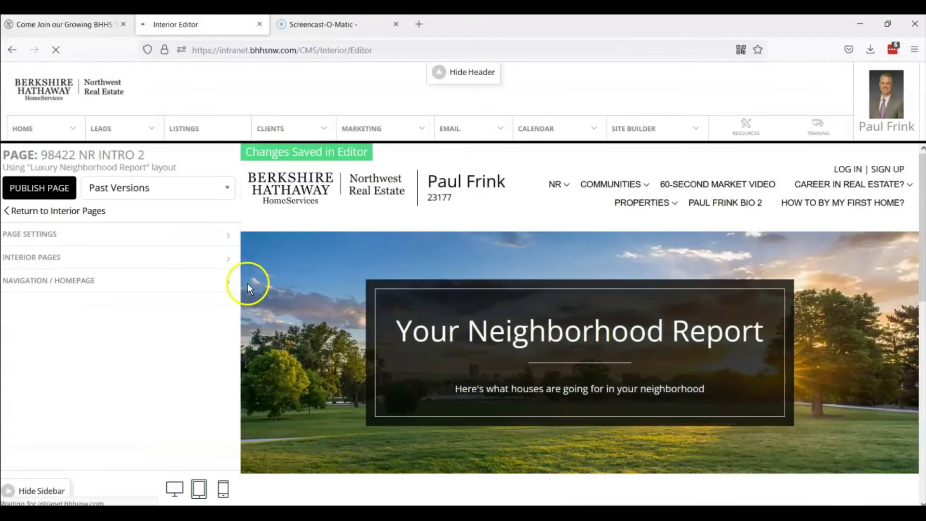
{"action": "left_click", "coordinate": [56, 260]}
{"action": "left_click", "coordinate": [46, 267]}
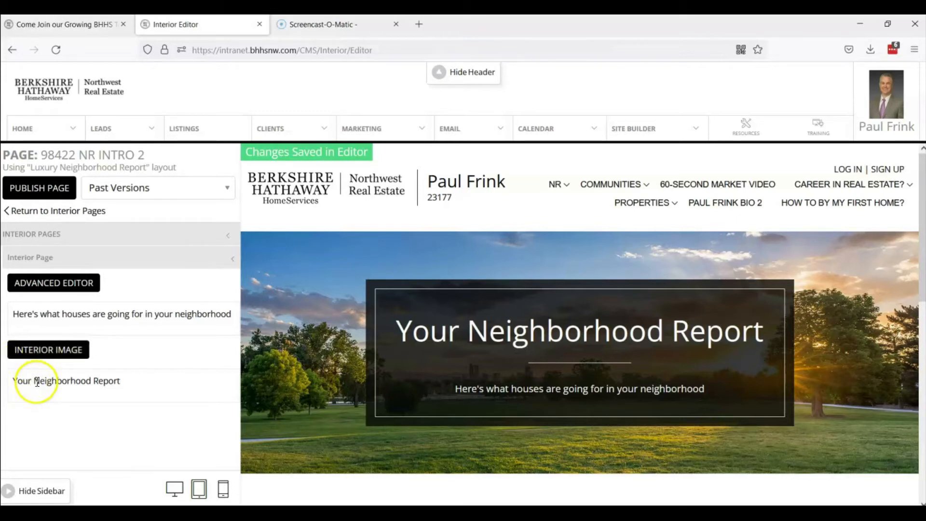
{"action": "left_click", "coordinate": [31, 262]}
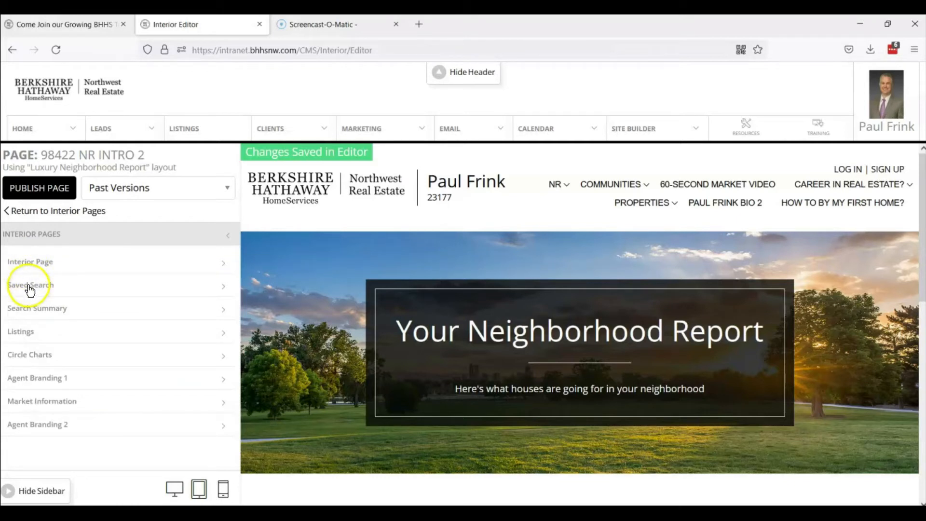
Step: Assign the 98422 NR Intro saved search to the page
{"action": "left_click", "coordinate": [30, 286]}
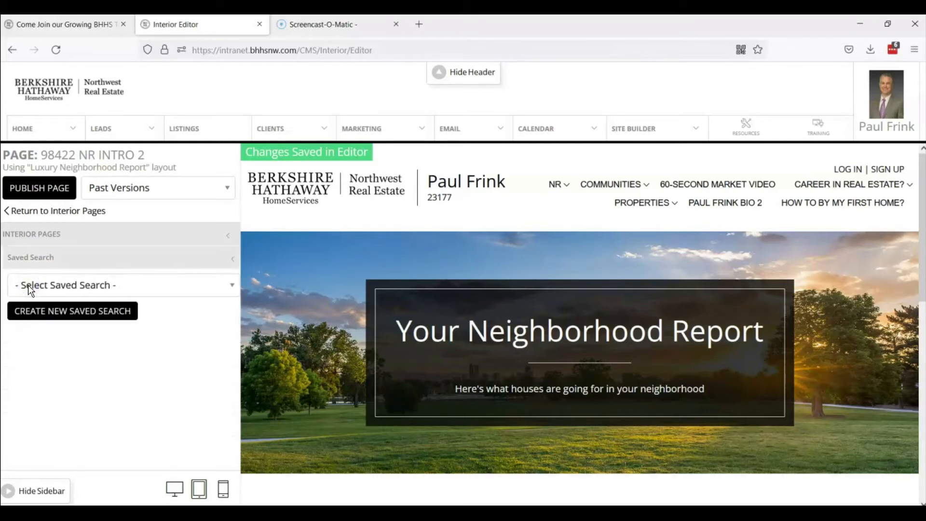
{"action": "left_click", "coordinate": [28, 285]}
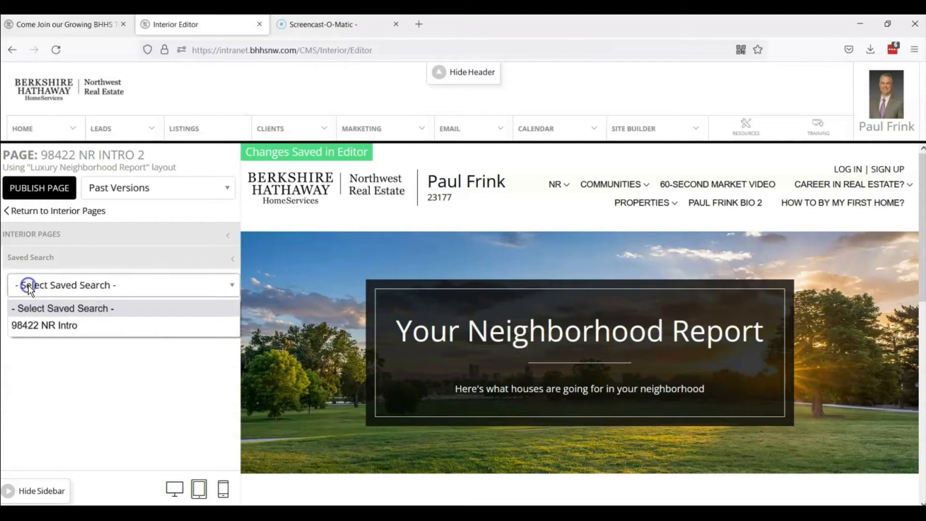
{"action": "left_click", "coordinate": [49, 327]}
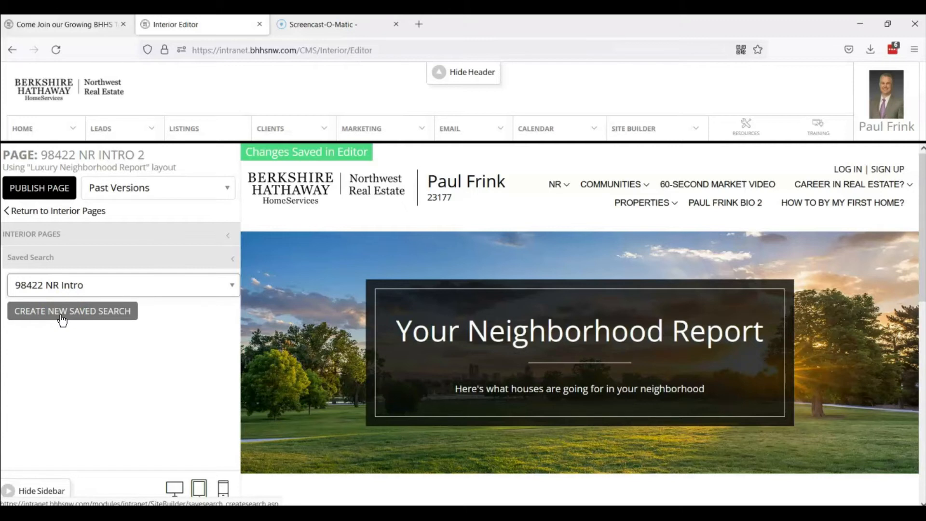
{"action": "left_click", "coordinate": [39, 260]}
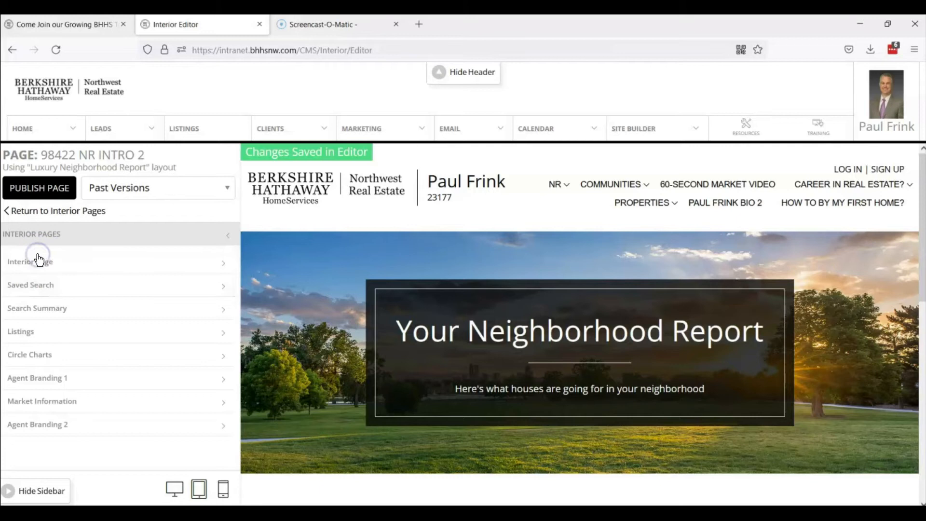
Step: Try switching the visibility of the Search Summary section and restore it
{"action": "left_click", "coordinate": [42, 311]}
{"action": "left_click", "coordinate": [32, 306]}
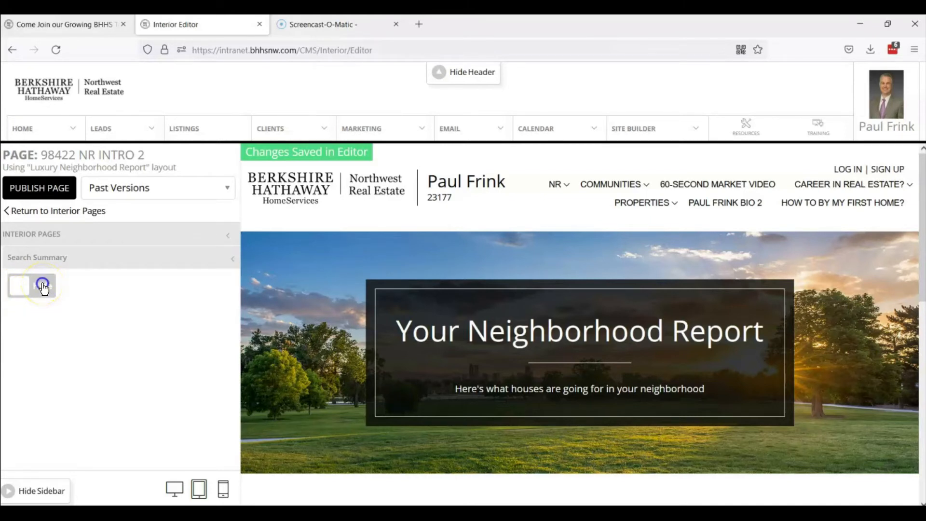
{"action": "left_click", "coordinate": [43, 287]}
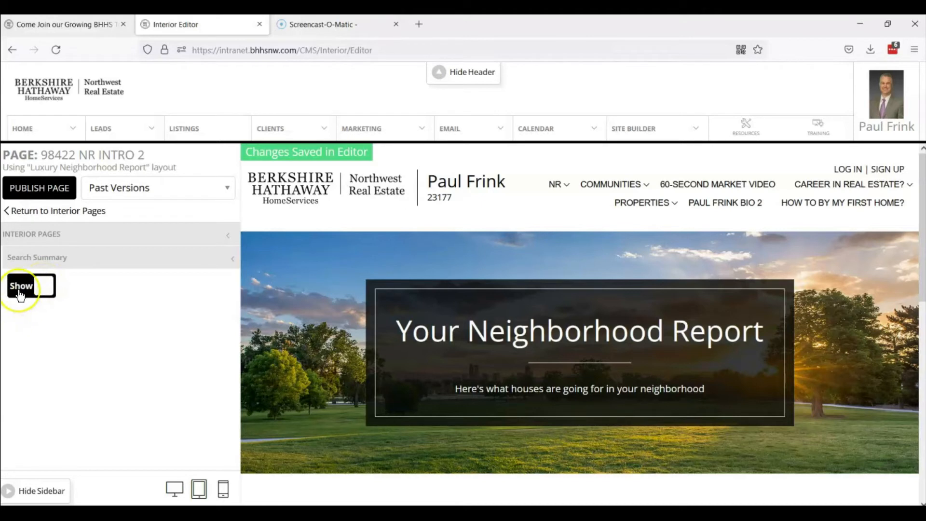
{"action": "left_click", "coordinate": [19, 295]}
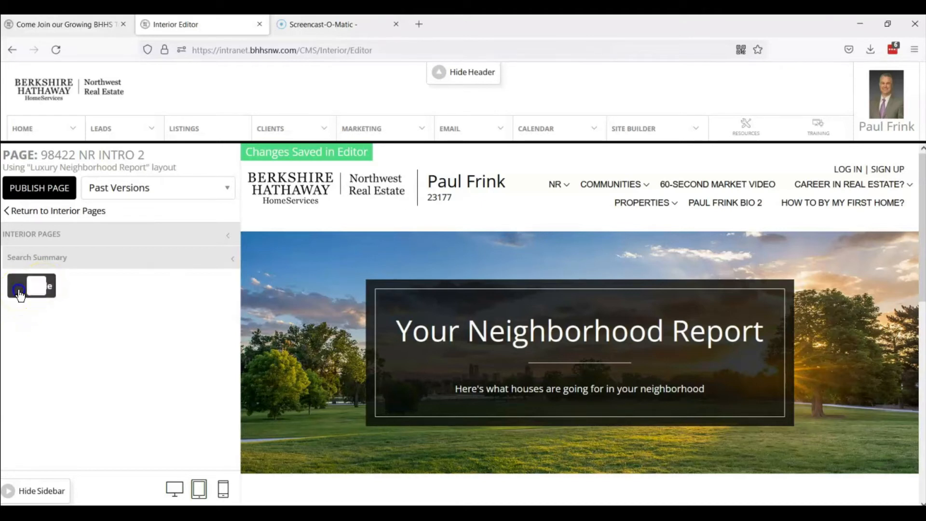
{"action": "left_click", "coordinate": [39, 264]}
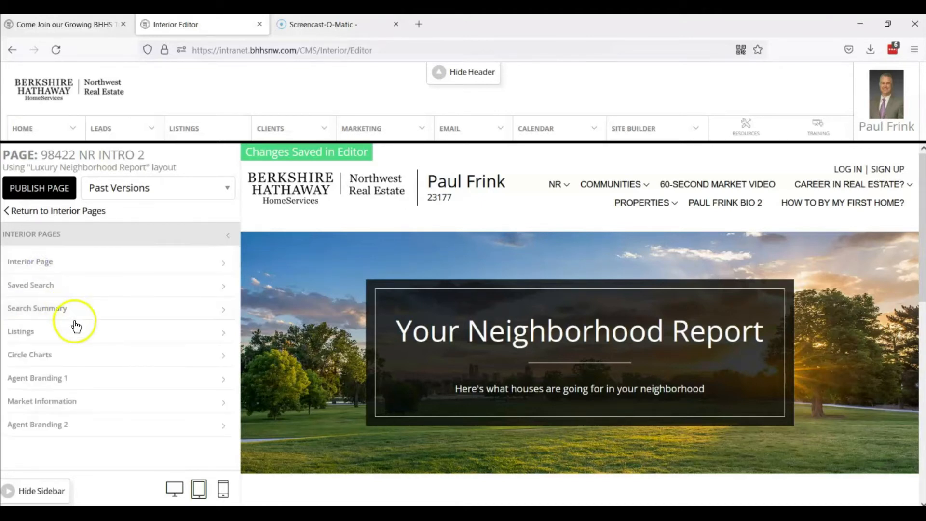
Step: Hide the Agent Branding 2 section of the page
{"action": "scroll", "coordinate": [494, 349], "scroll_direction": "down", "scroll_amount": 5}
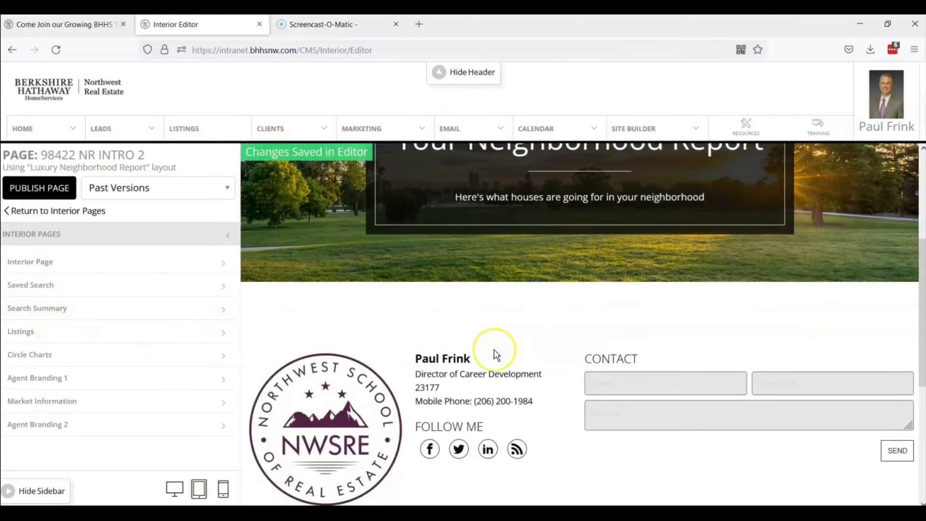
{"action": "scroll", "coordinate": [494, 353], "scroll_direction": "up", "scroll_amount": 5}
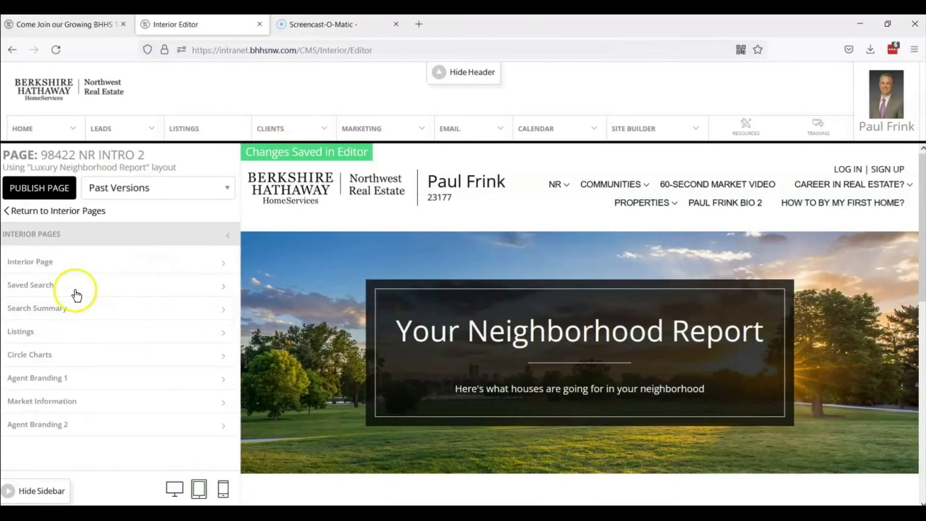
{"action": "left_click", "coordinate": [47, 425]}
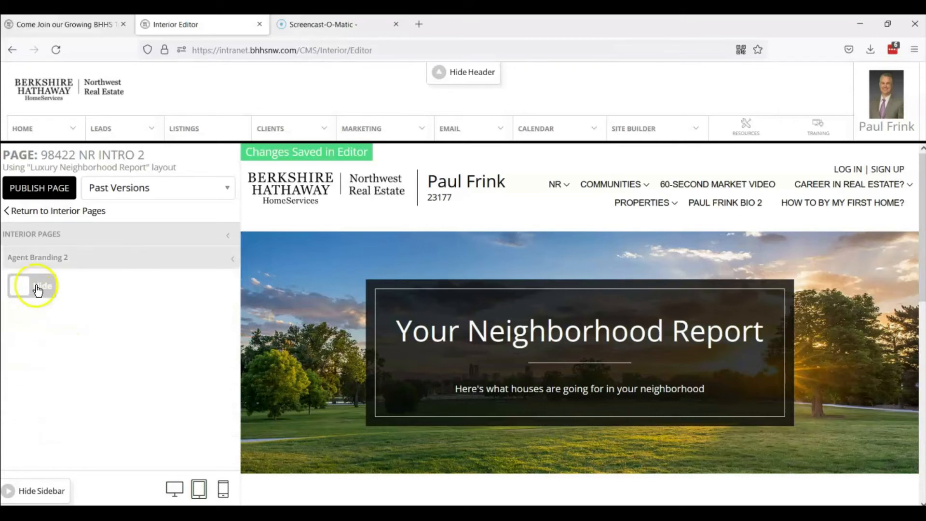
{"action": "left_click", "coordinate": [41, 287]}
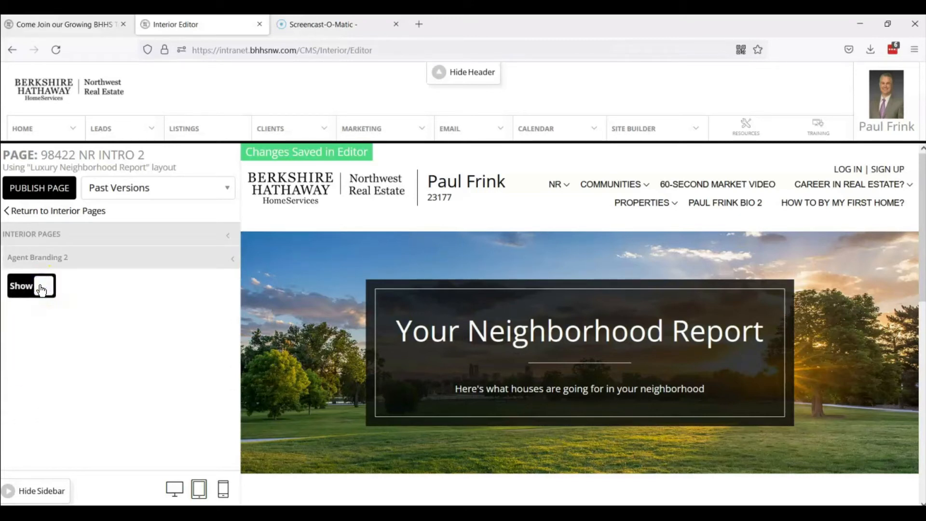
{"action": "left_click", "coordinate": [25, 288]}
{"action": "left_click", "coordinate": [25, 258]}
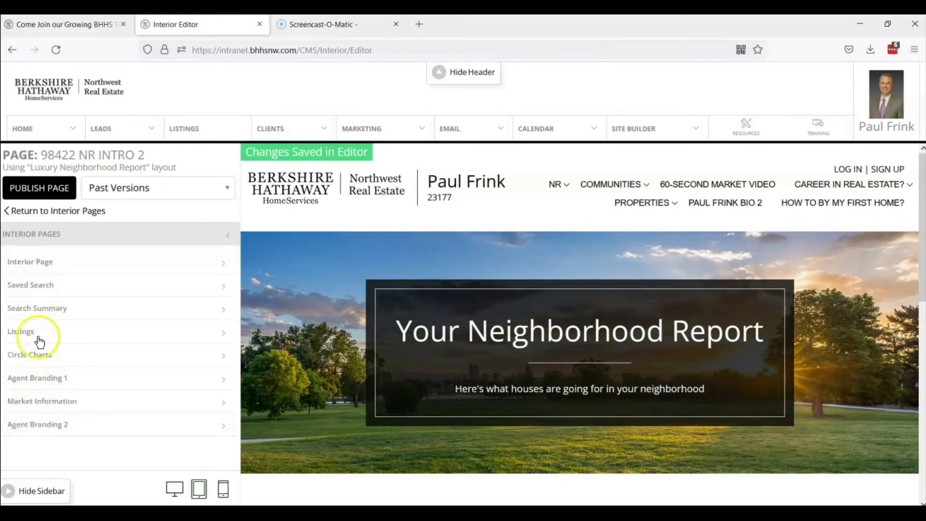
Step: Publish the 98422 NR Intro 2 page, confirming the overwrite
{"action": "left_click", "coordinate": [42, 235]}
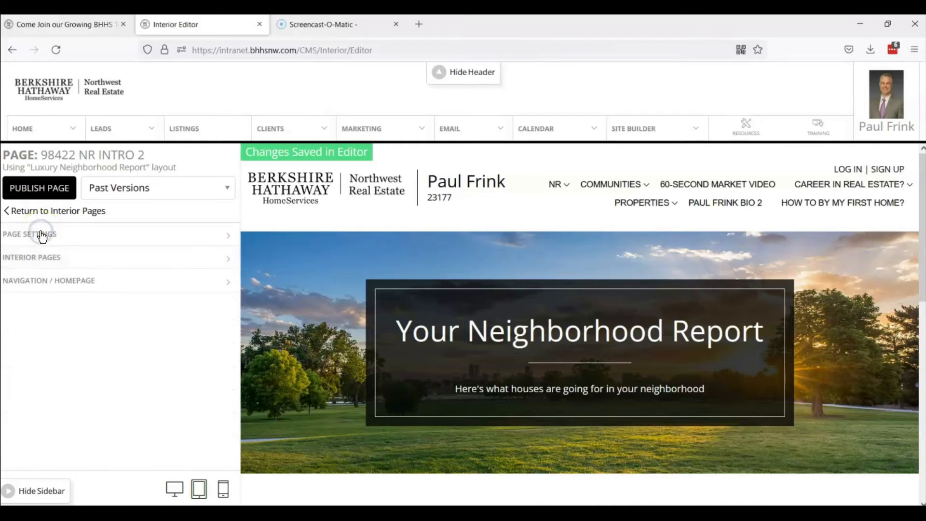
{"action": "left_click", "coordinate": [41, 259]}
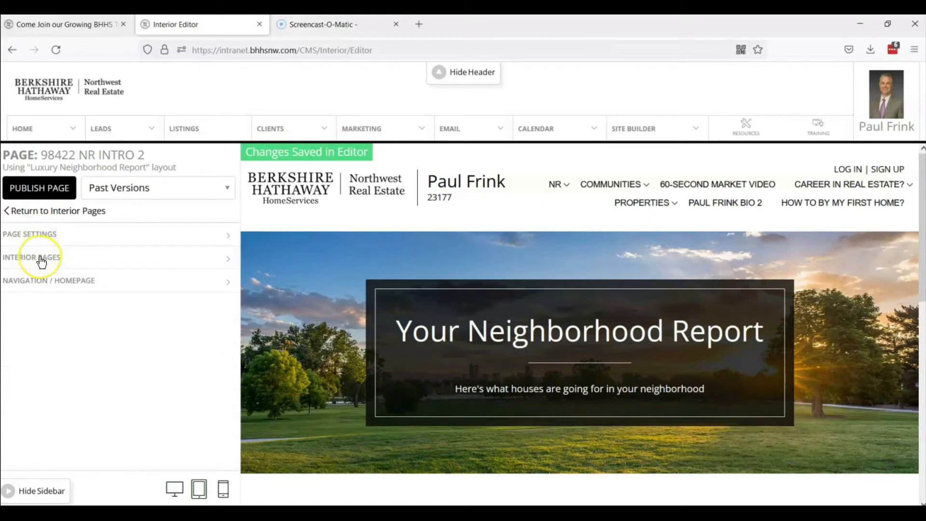
{"action": "left_click", "coordinate": [41, 190]}
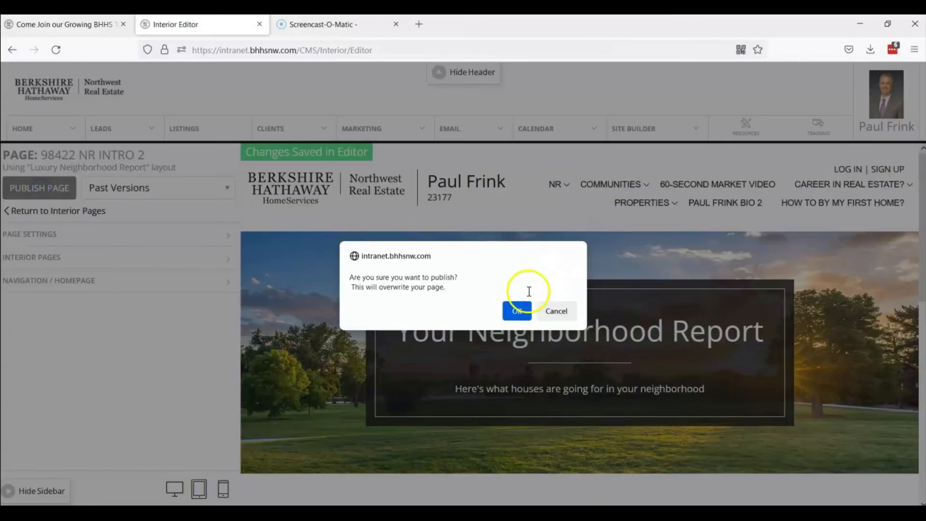
{"action": "left_click", "coordinate": [514, 311]}
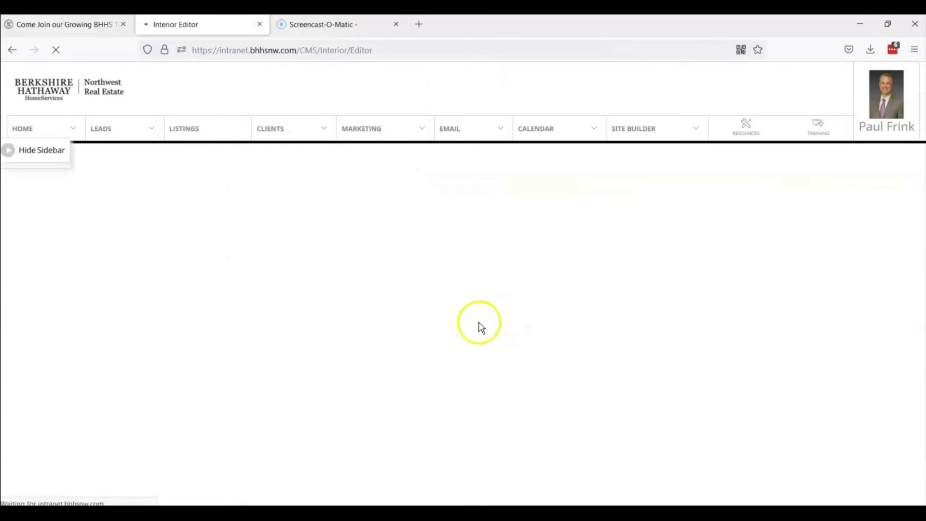
Step: Examine the published report's snapshot figures, for-sale, pending and closed listings, circle charts and agent branding block
{"action": "scroll", "coordinate": [560, 280], "scroll_direction": "down", "scroll_amount": 6}
{"action": "scroll", "coordinate": [563, 279], "scroll_direction": "down", "scroll_amount": 3}
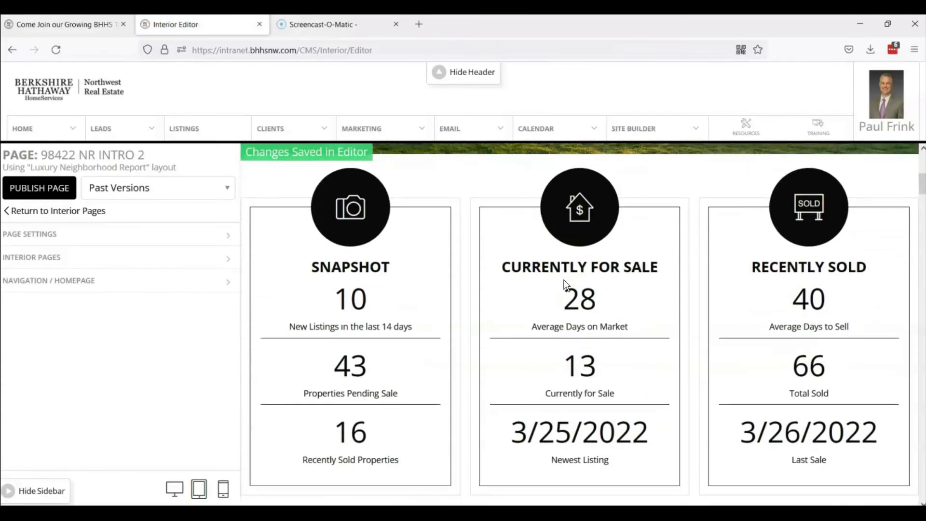
{"action": "scroll", "coordinate": [564, 282], "scroll_direction": "down", "scroll_amount": 7}
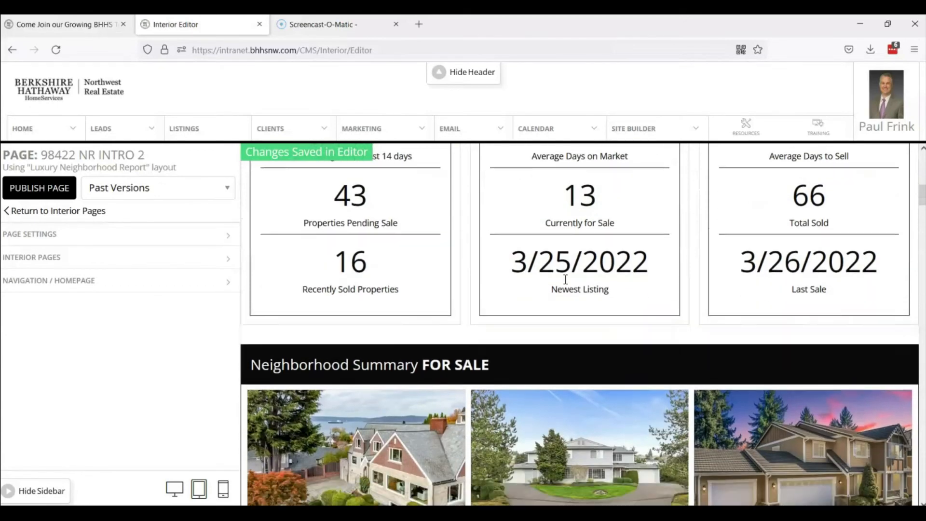
{"action": "scroll", "coordinate": [569, 280], "scroll_direction": "down", "scroll_amount": 12}
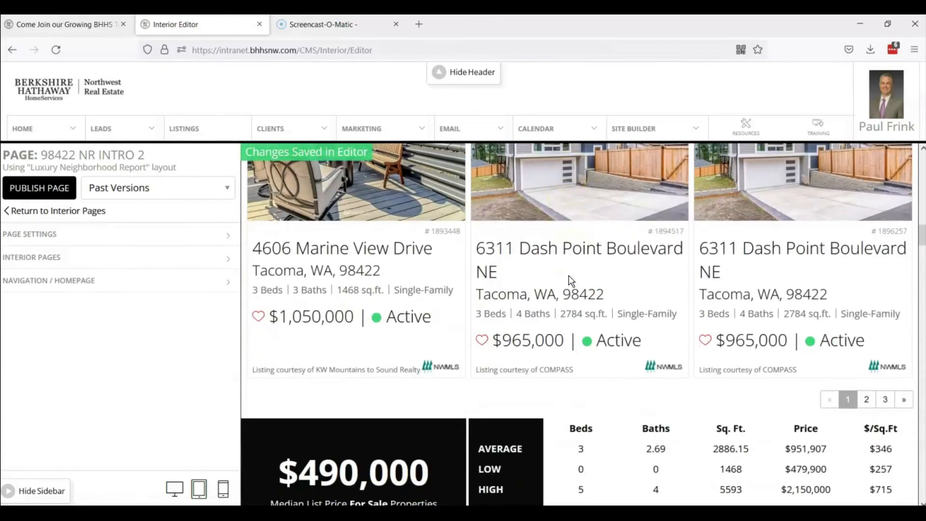
{"action": "scroll", "coordinate": [569, 279], "scroll_direction": "down", "scroll_amount": 12}
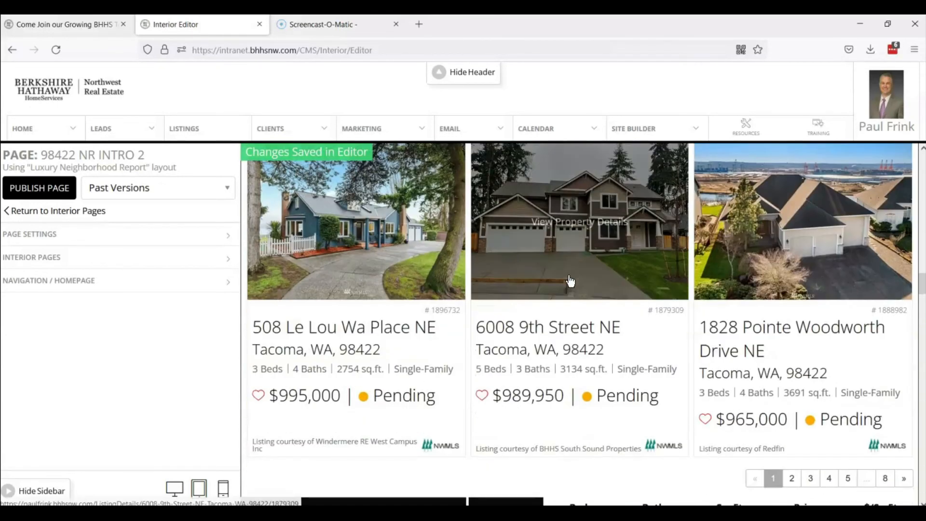
{"action": "scroll", "coordinate": [569, 279], "scroll_direction": "down", "scroll_amount": 12}
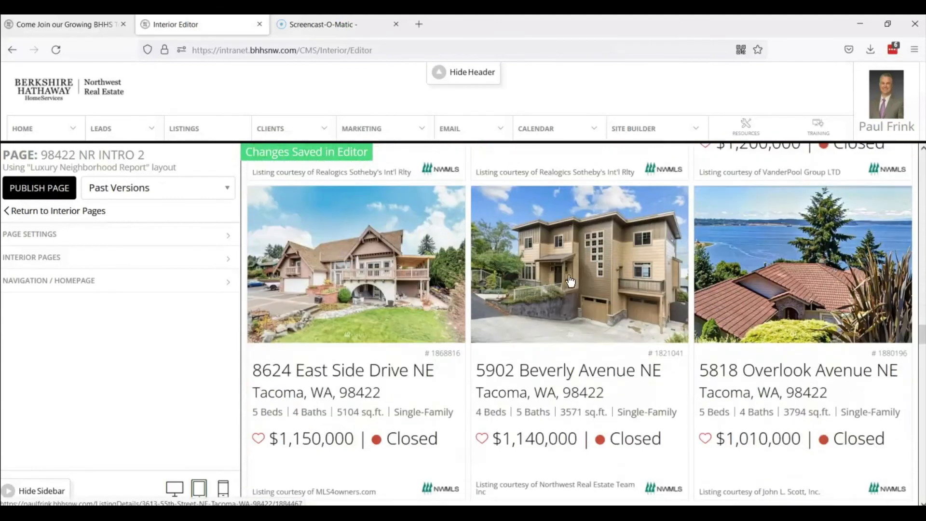
{"action": "scroll", "coordinate": [570, 280], "scroll_direction": "down", "scroll_amount": 6}
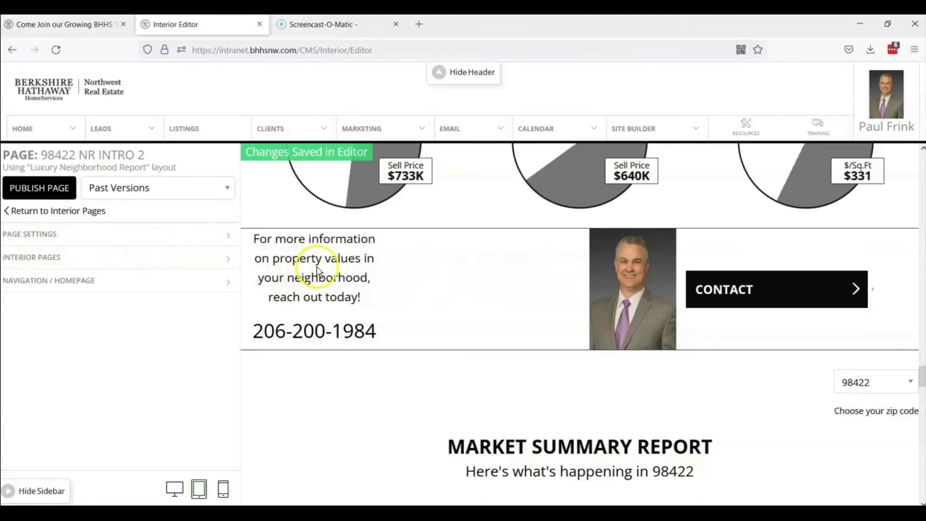
Step: Hide the Agent Branding 1 section beneath the circle charts
{"action": "left_click", "coordinate": [54, 257]}
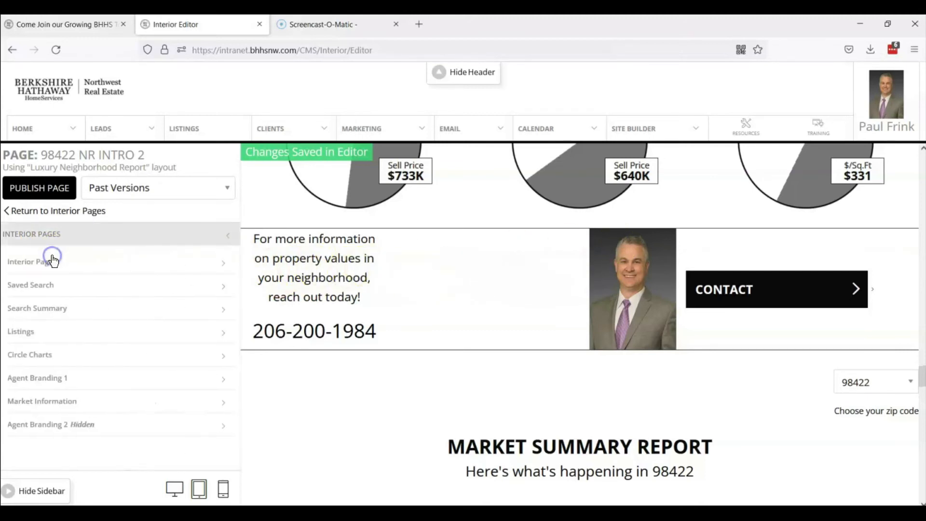
{"action": "left_click", "coordinate": [44, 380]}
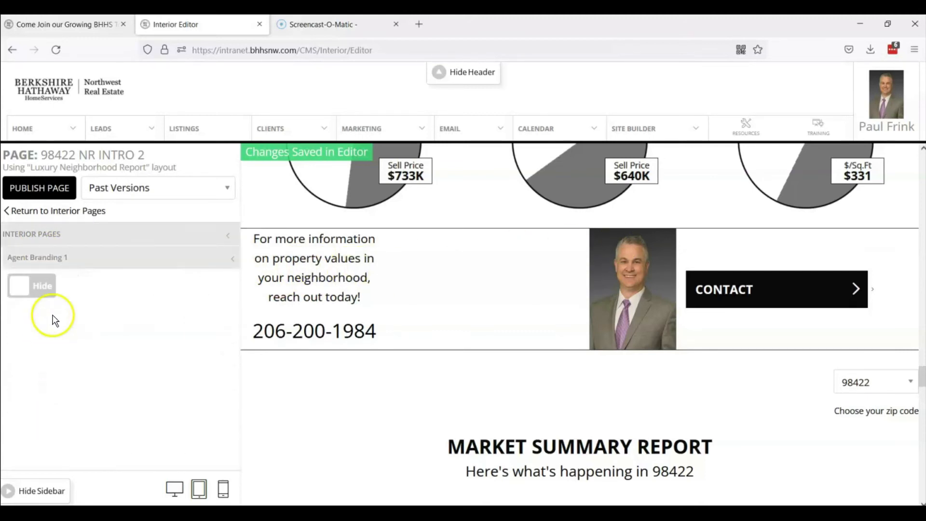
{"action": "left_click", "coordinate": [43, 290]}
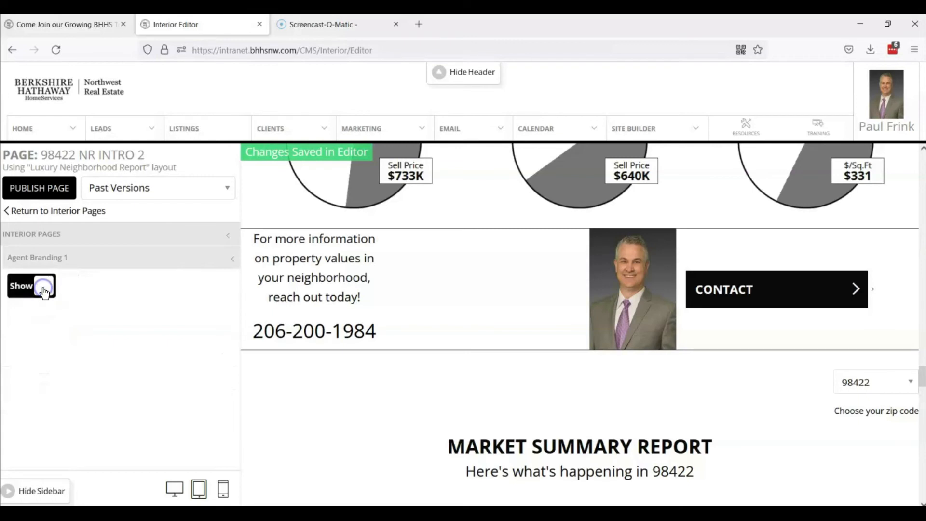
{"action": "left_click", "coordinate": [42, 260]}
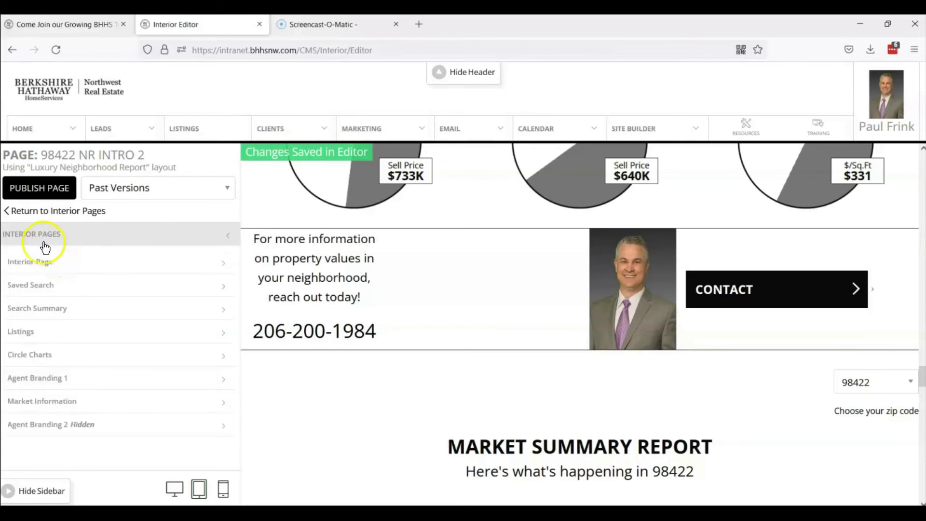
Step: Republish the page and check the area between the circle charts and the Market Summary Report
{"action": "left_click", "coordinate": [37, 236]}
{"action": "left_click", "coordinate": [42, 188]}
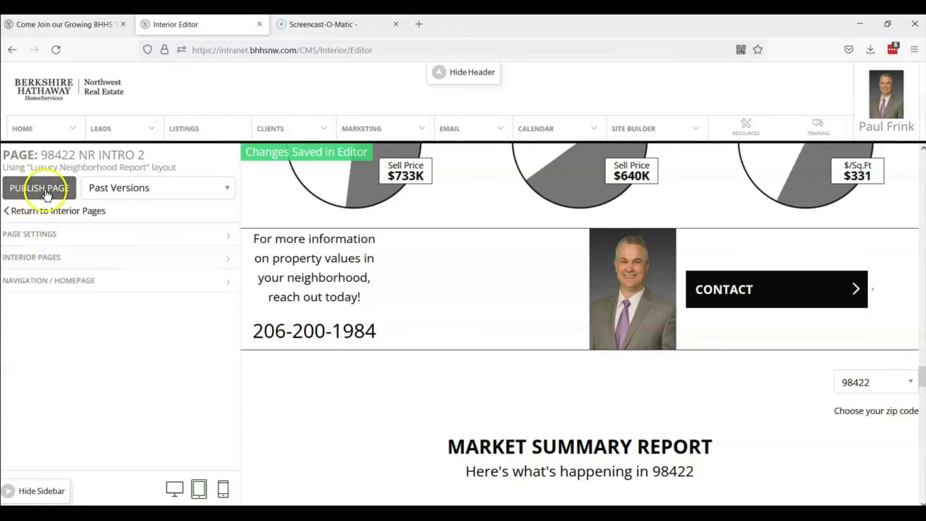
{"action": "left_click", "coordinate": [514, 311]}
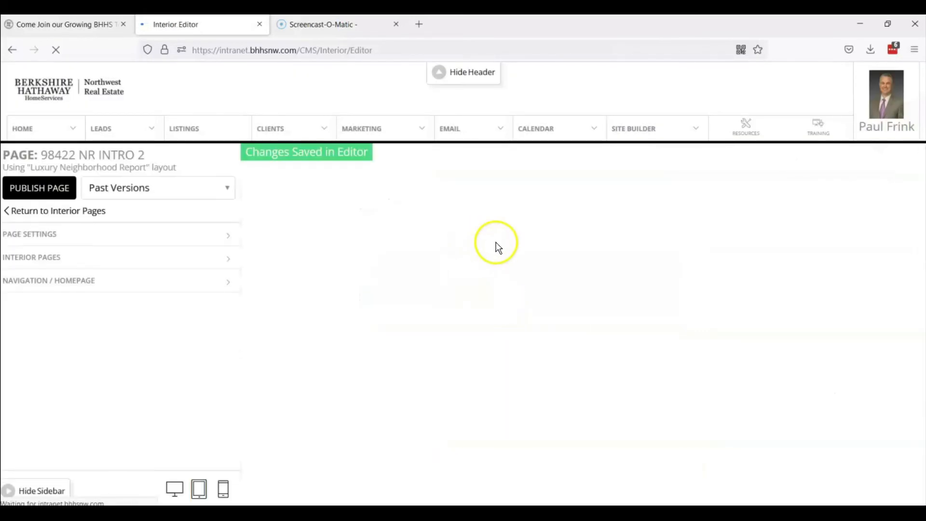
{"action": "scroll", "coordinate": [508, 244], "scroll_direction": "down", "scroll_amount": 15}
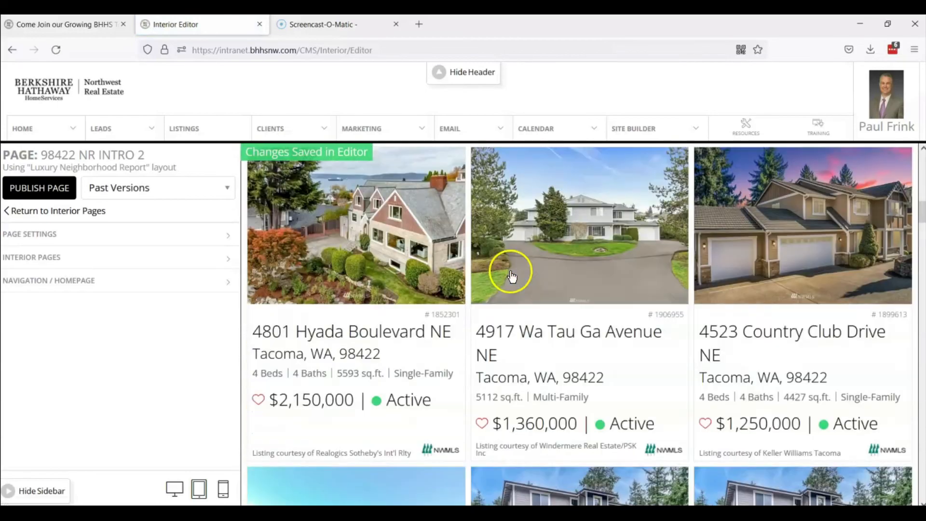
{"action": "scroll", "coordinate": [511, 276], "scroll_direction": "down", "scroll_amount": 5}
{"action": "scroll", "coordinate": [509, 270], "scroll_direction": "down", "scroll_amount": 20}
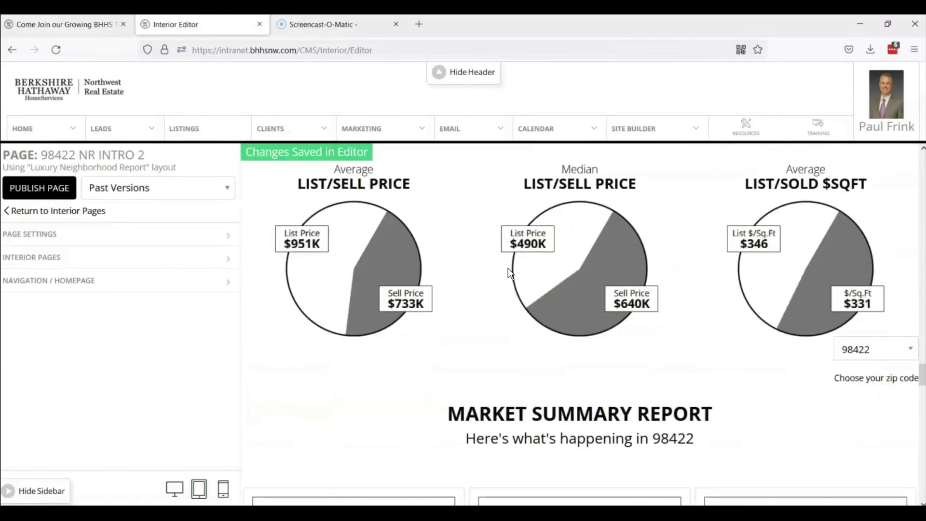
Step: Publish the 98422 NR Intro 2 page again, confirming the overwrite, and check the top of the reloaded report
{"action": "scroll", "coordinate": [508, 268], "scroll_direction": "down", "scroll_amount": 4}
{"action": "scroll", "coordinate": [509, 270], "scroll_direction": "up", "scroll_amount": 3}
{"action": "scroll", "coordinate": [510, 273], "scroll_direction": "up", "scroll_amount": 5}
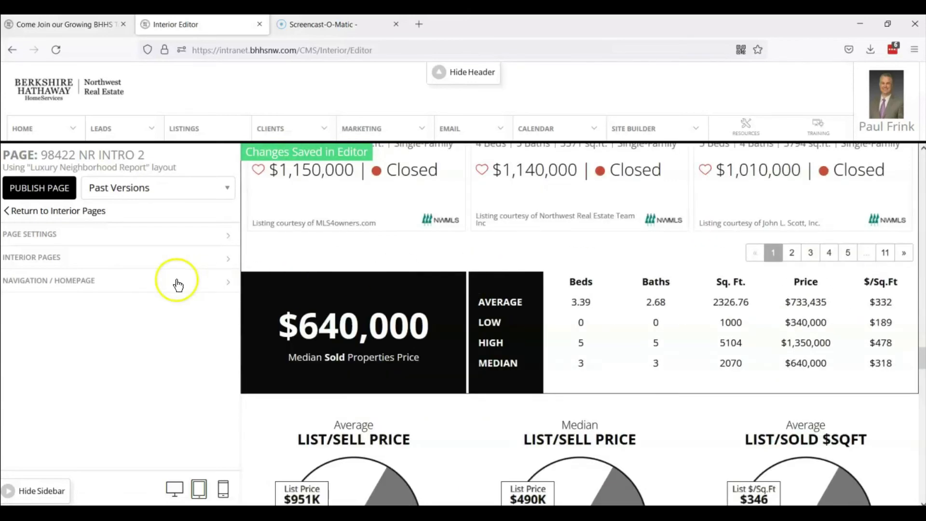
{"action": "left_click", "coordinate": [30, 197]}
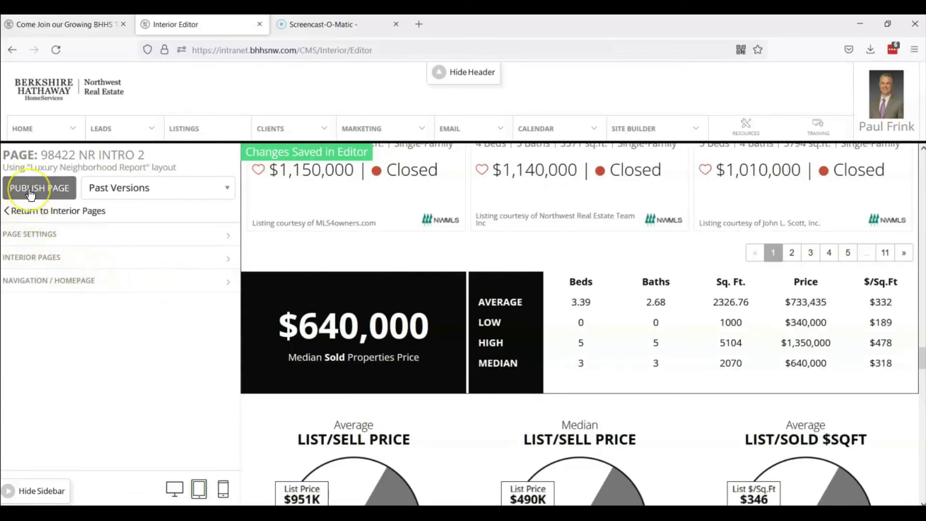
{"action": "left_click", "coordinate": [28, 189]}
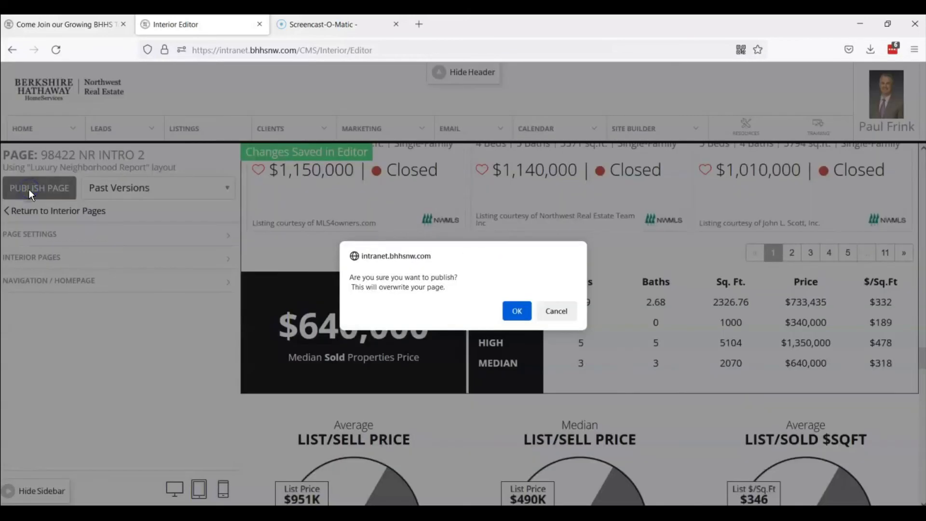
{"action": "left_click", "coordinate": [517, 311]}
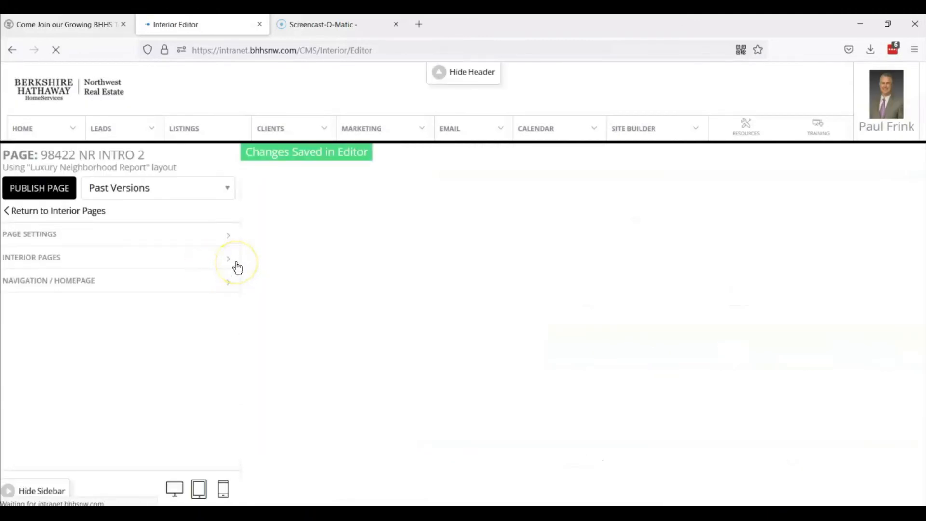
{"action": "scroll", "coordinate": [575, 316], "scroll_direction": "down", "scroll_amount": 3}
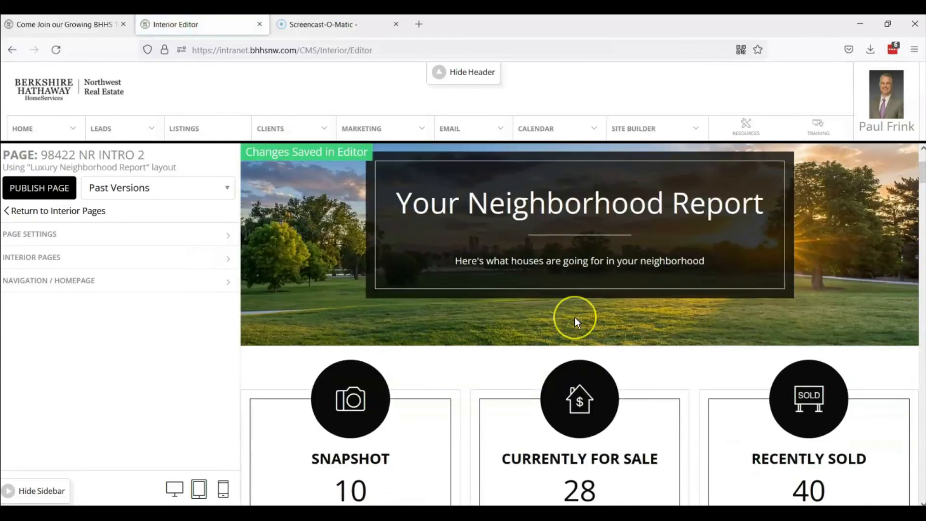
{"action": "scroll", "coordinate": [576, 317], "scroll_direction": "up", "scroll_amount": 3}
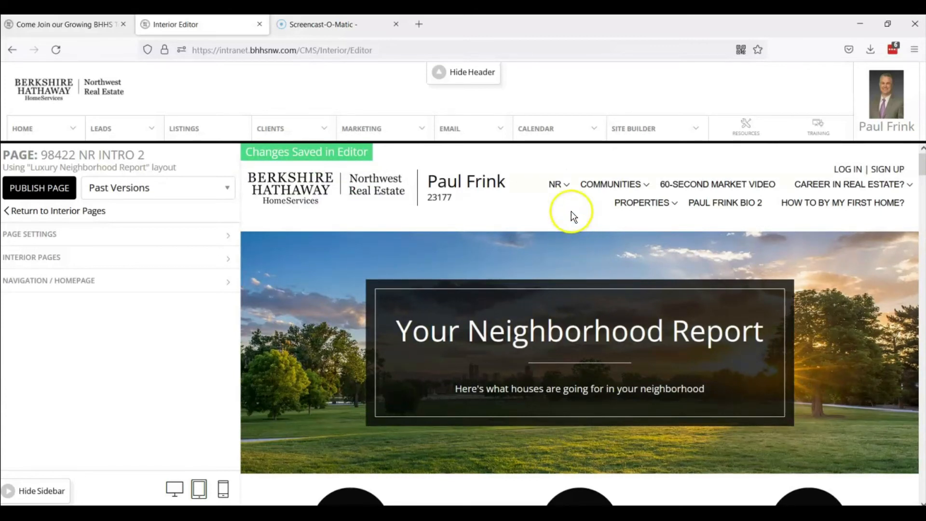
Step: Switch from the page editor to the Site Editor and open the website's navigation for editing
{"action": "mouse_move", "coordinate": [556, 188]}
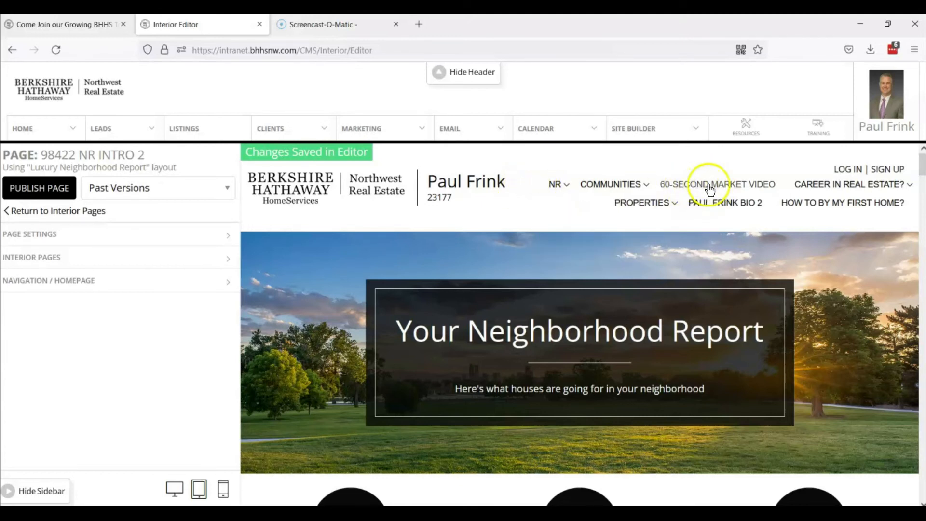
{"action": "mouse_move", "coordinate": [591, 202]}
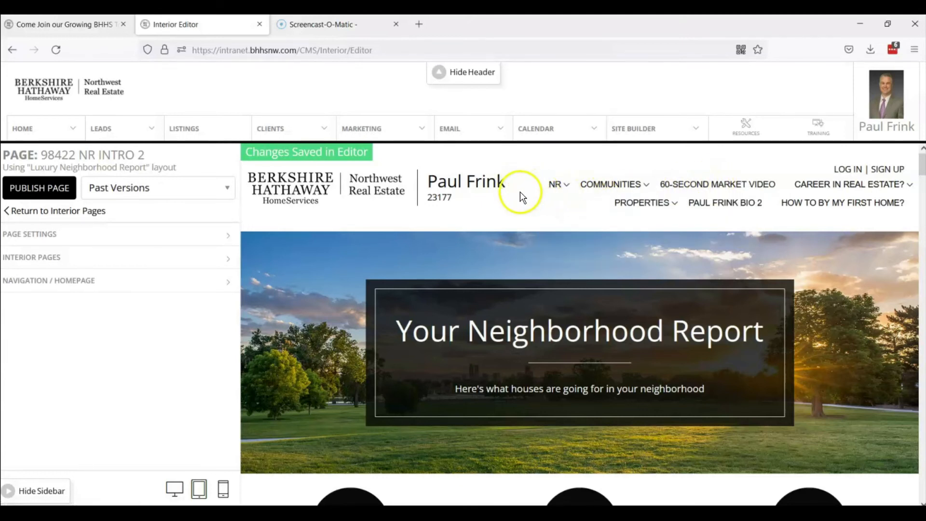
{"action": "mouse_move", "coordinate": [635, 138]}
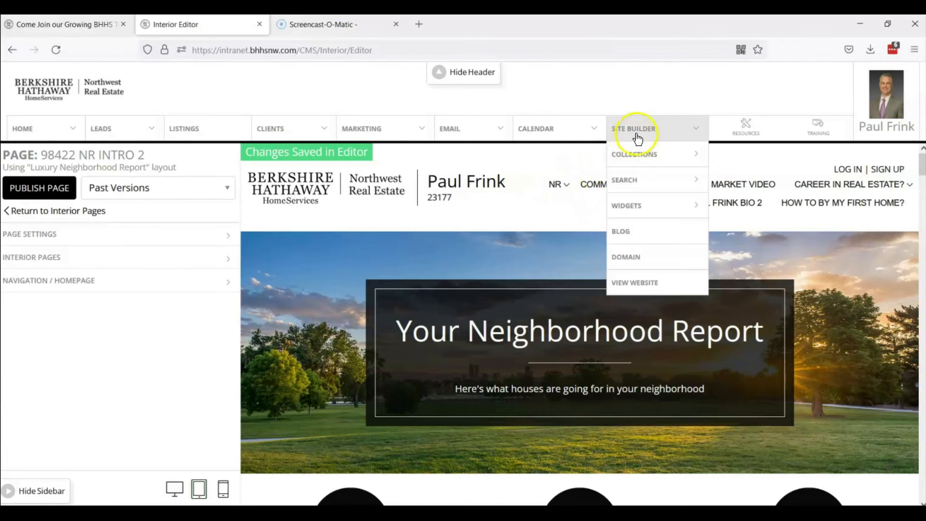
{"action": "left_click", "coordinate": [642, 155]}
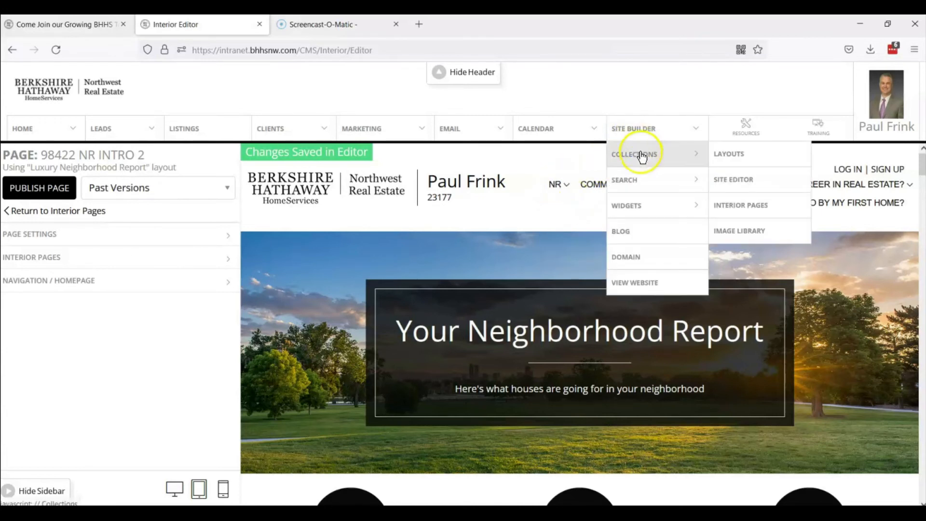
{"action": "left_click", "coordinate": [750, 184]}
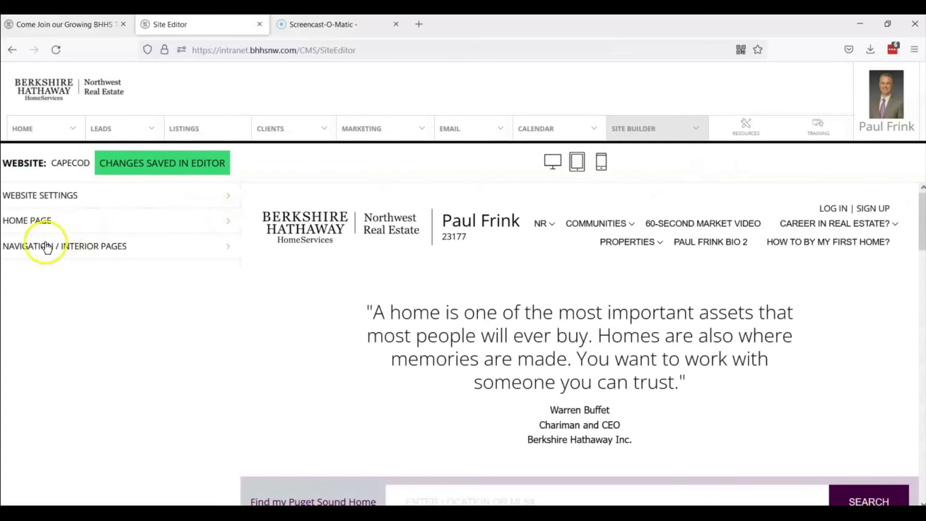
{"action": "left_click", "coordinate": [45, 246]}
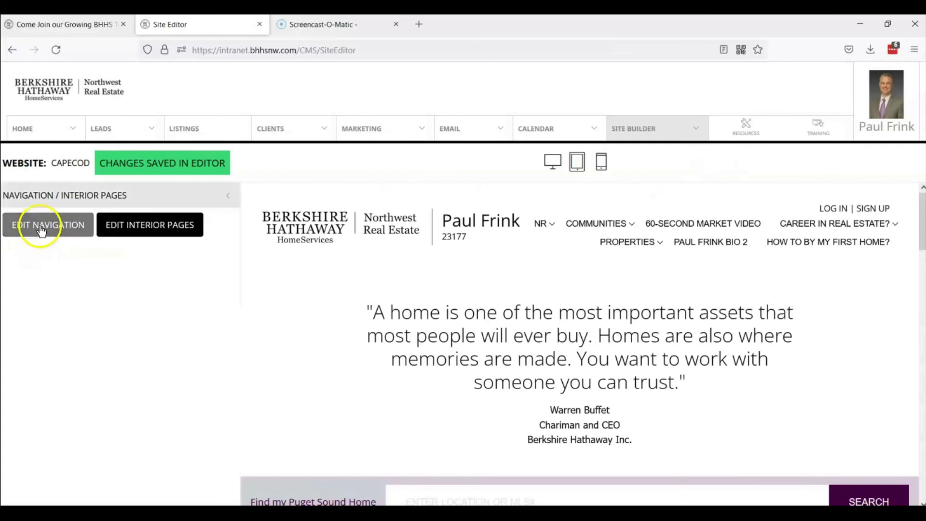
{"action": "left_click", "coordinate": [41, 229]}
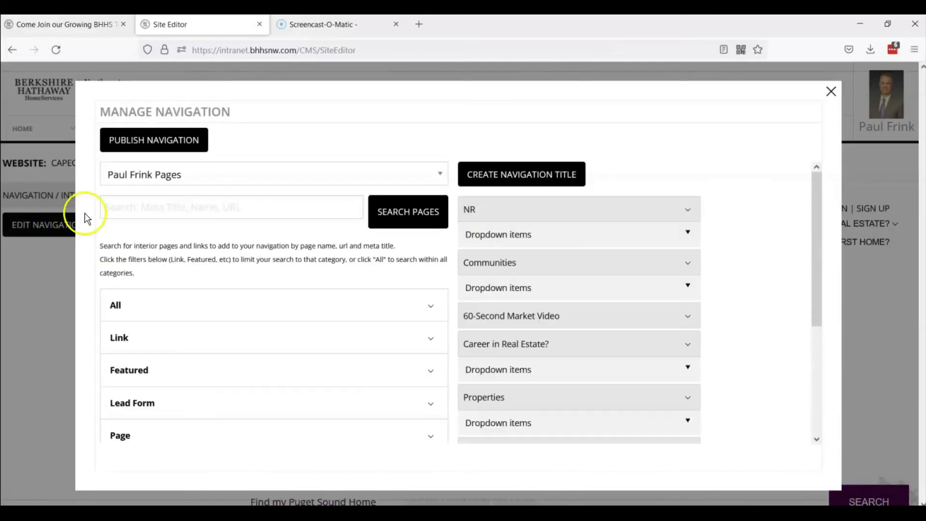
Step: Add the 98422 NR Intro 2 page from the list of all pages to the site navigation
{"action": "left_click", "coordinate": [192, 309]}
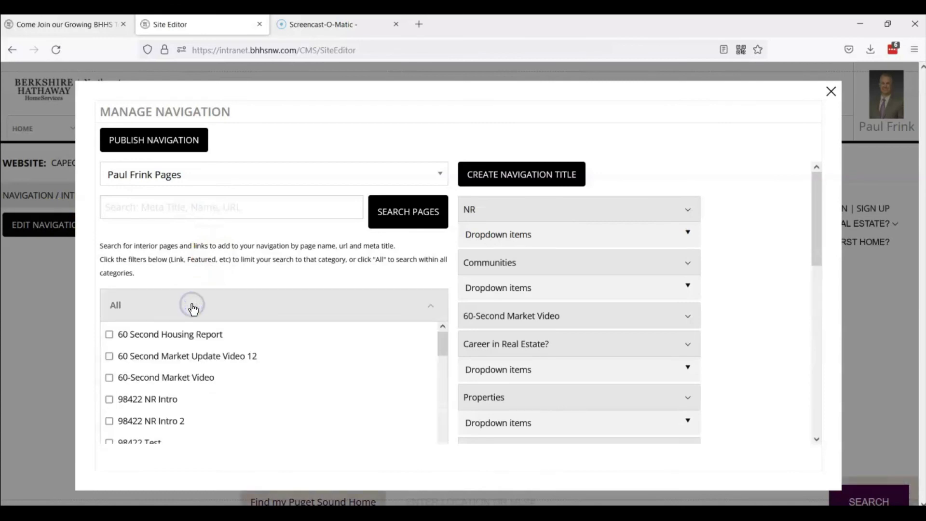
{"action": "scroll", "coordinate": [193, 308], "scroll_direction": "down", "scroll_amount": 1}
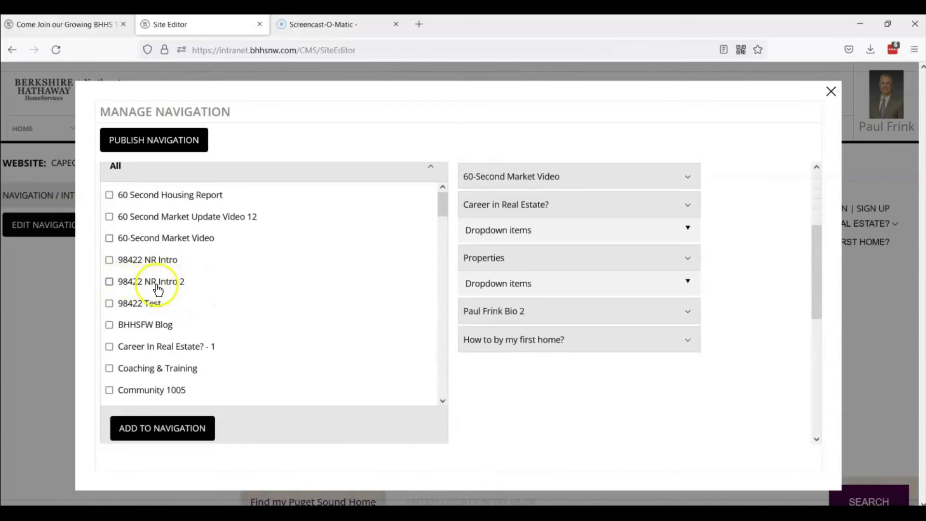
{"action": "left_click", "coordinate": [109, 283]}
{"action": "left_click", "coordinate": [142, 428]}
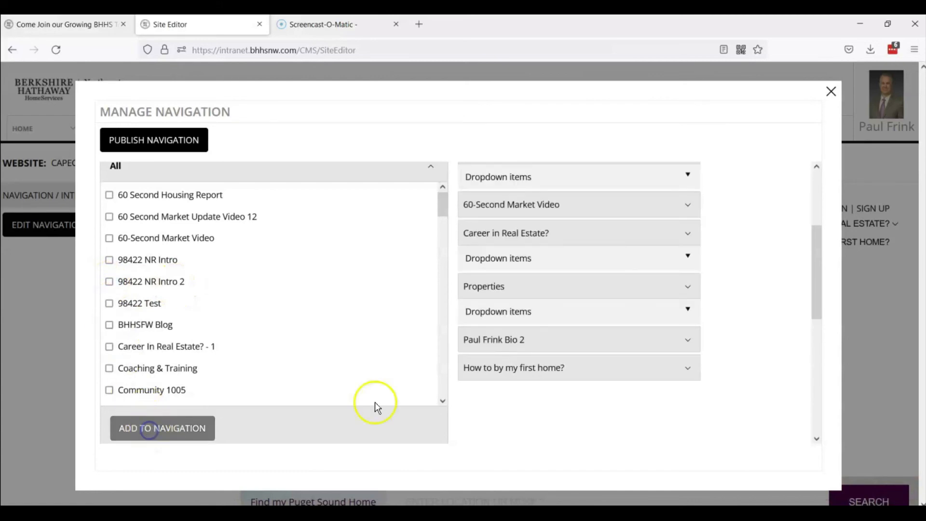
{"action": "scroll", "coordinate": [631, 323], "scroll_direction": "up", "scroll_amount": 3}
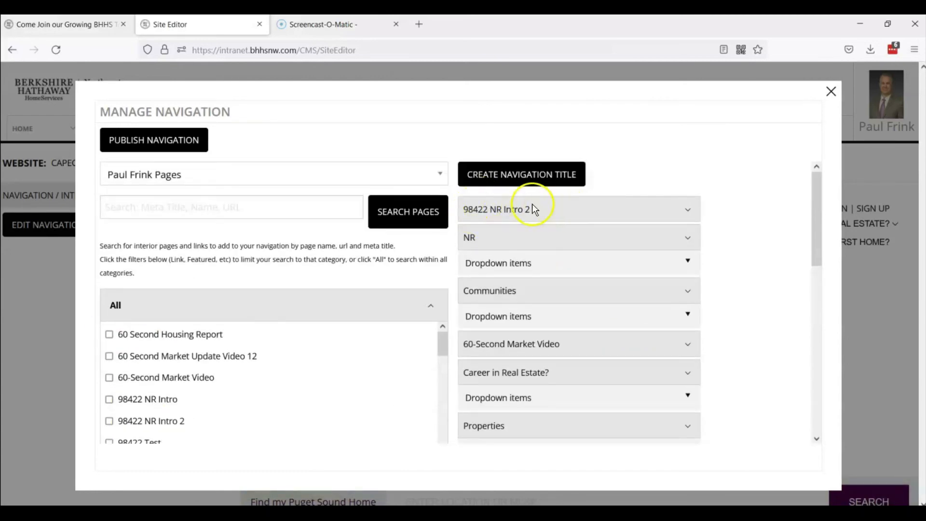
Step: Expand the new 98422 NR Intro 2 navigation entry and review its title, linked page and new-tab setting
{"action": "left_click", "coordinate": [604, 205]}
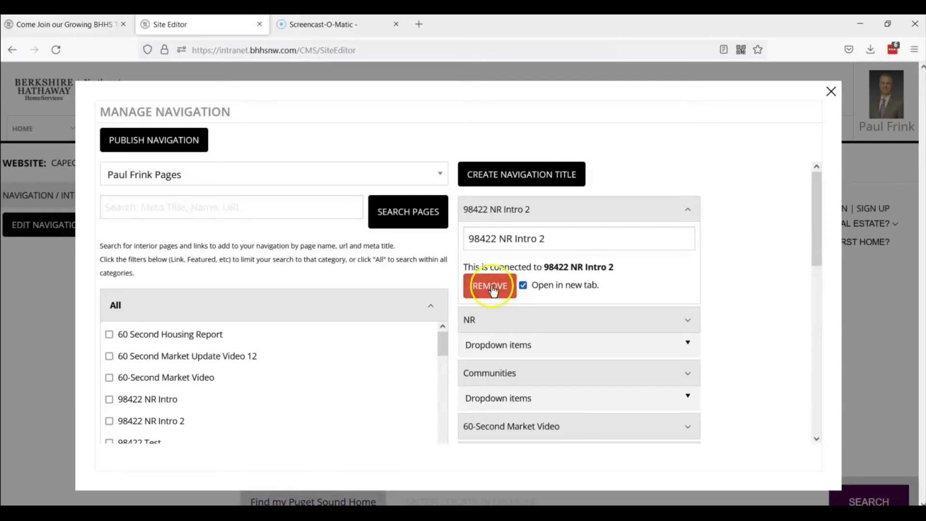
{"action": "scroll", "coordinate": [721, 276], "scroll_direction": "down", "scroll_amount": 2}
{"action": "scroll", "coordinate": [720, 272], "scroll_direction": "up", "scroll_amount": 2}
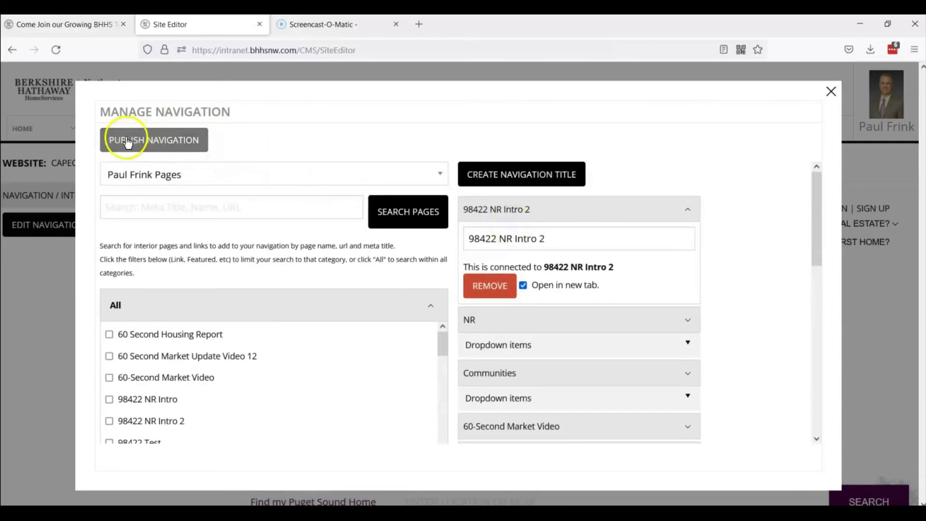
{"action": "scroll", "coordinate": [753, 230], "scroll_direction": "down", "scroll_amount": 2}
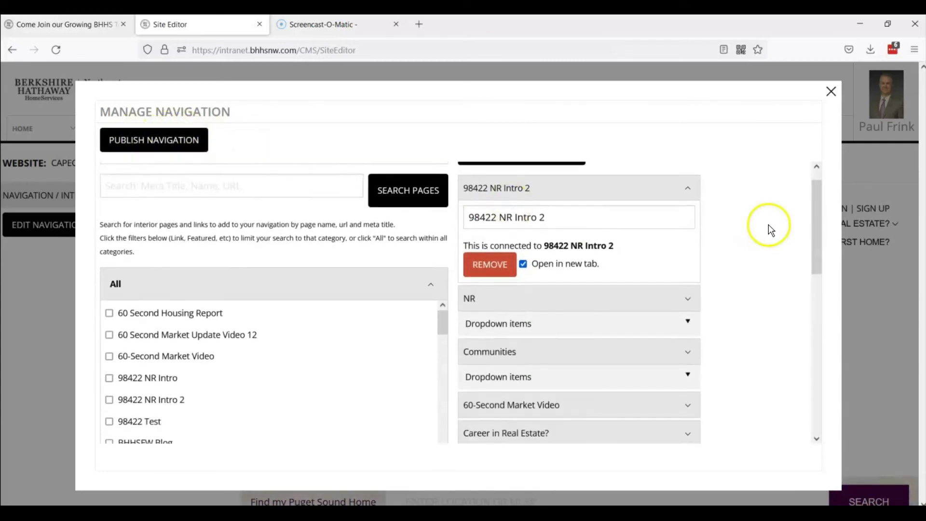
Step: Move 98422 NR Intro 2 into the NR dropdown as its second item and publish the navigation
{"action": "left_click", "coordinate": [545, 277]}
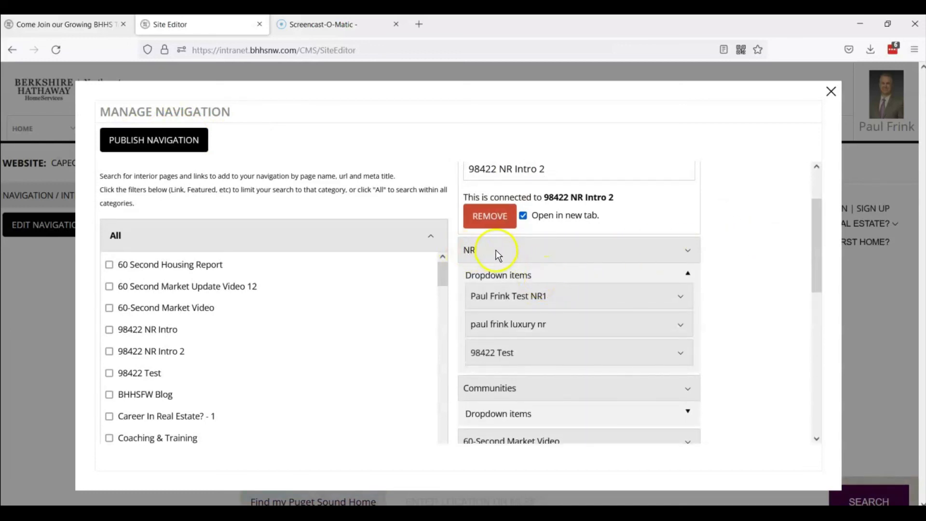
{"action": "scroll", "coordinate": [696, 167], "scroll_direction": "up", "scroll_amount": 2}
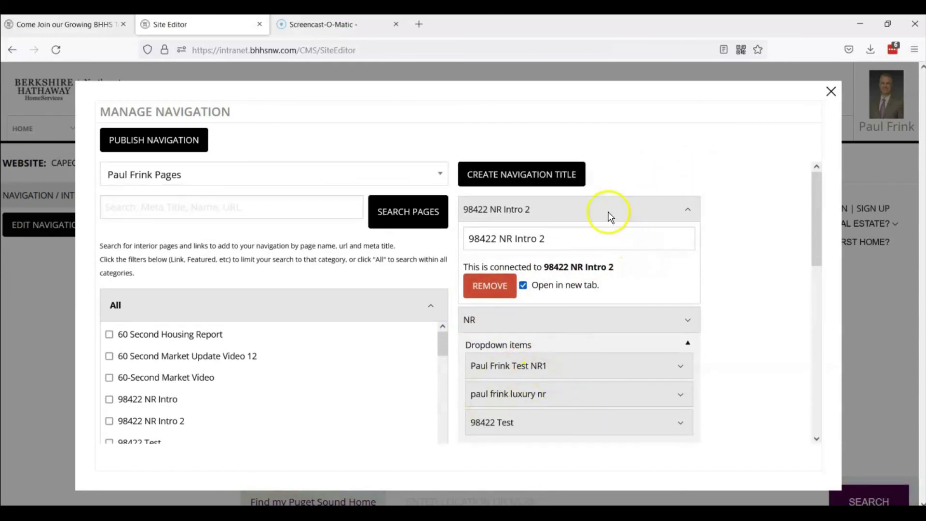
{"action": "left_click_drag", "start_coordinate": [607, 209], "coordinate": [642, 265]}
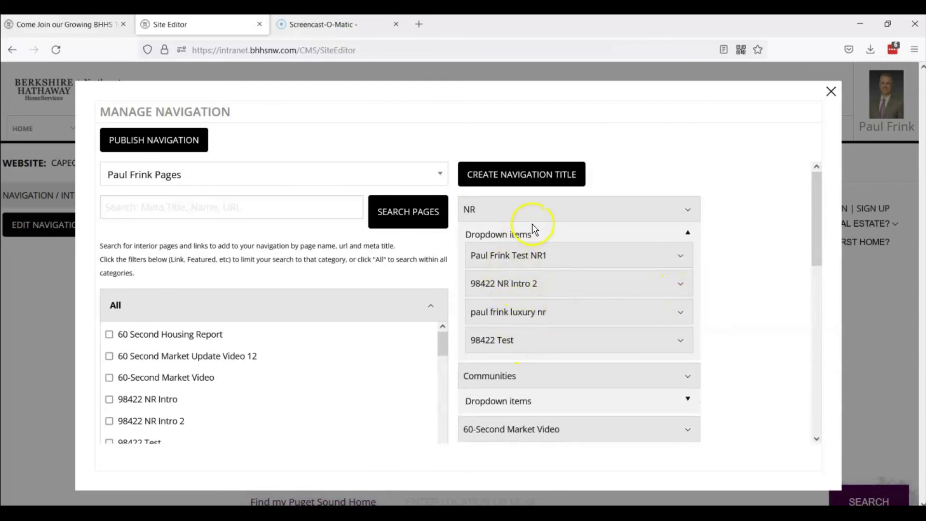
{"action": "left_click", "coordinate": [144, 141]}
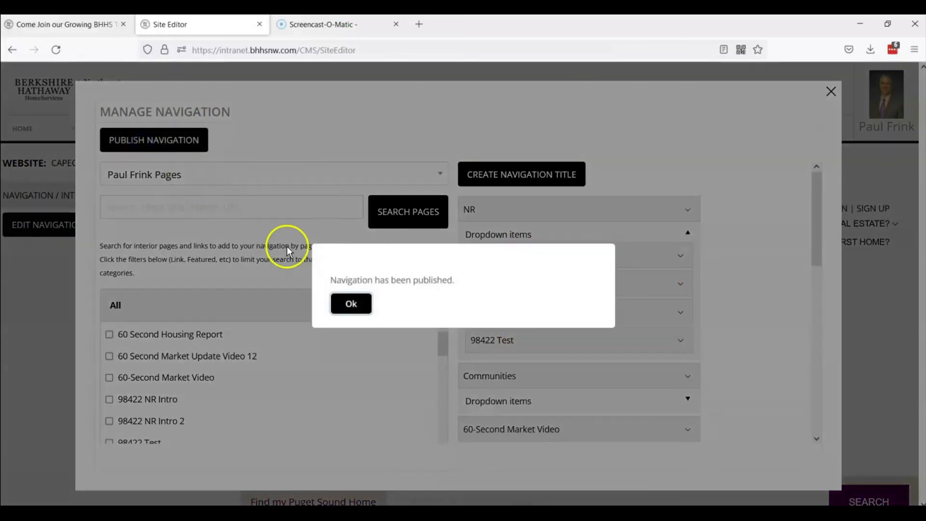
{"action": "left_click", "coordinate": [354, 302]}
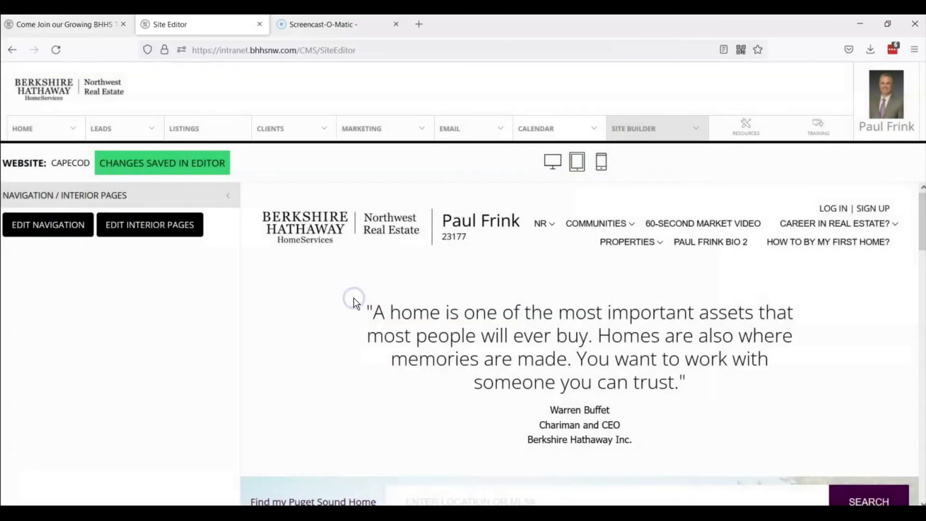
Step: Reload the live website, then open 98422 NR Intro 2 from the NR navigation dropdown and look over the report
{"action": "left_click", "coordinate": [506, 129]}
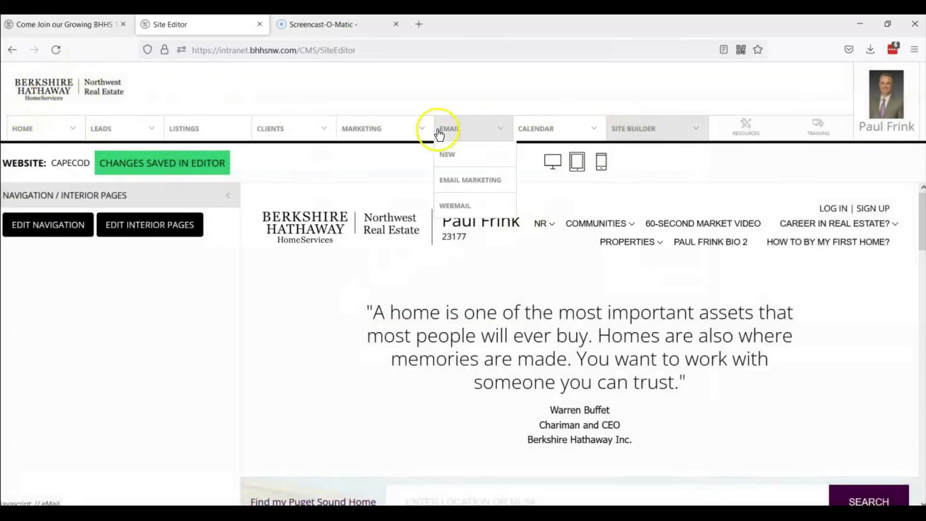
{"action": "left_click", "coordinate": [56, 28]}
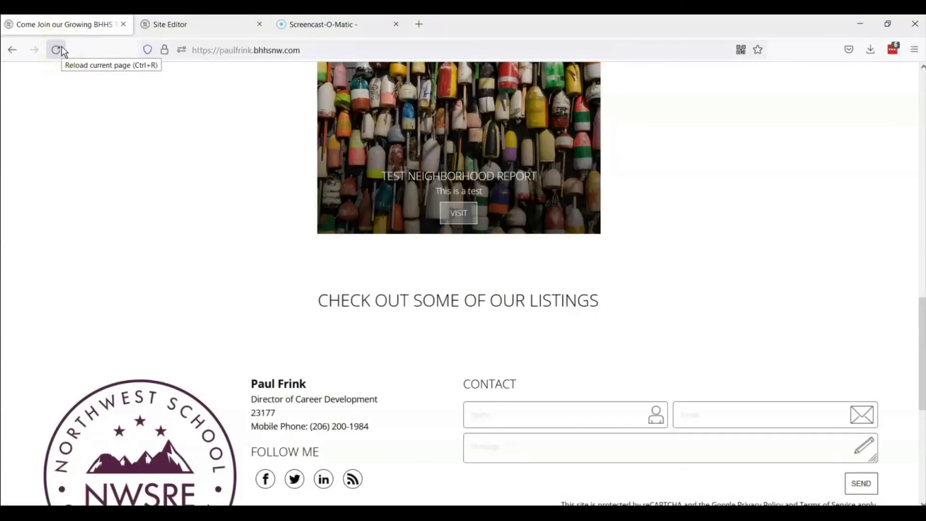
{"action": "left_click", "coordinate": [63, 50]}
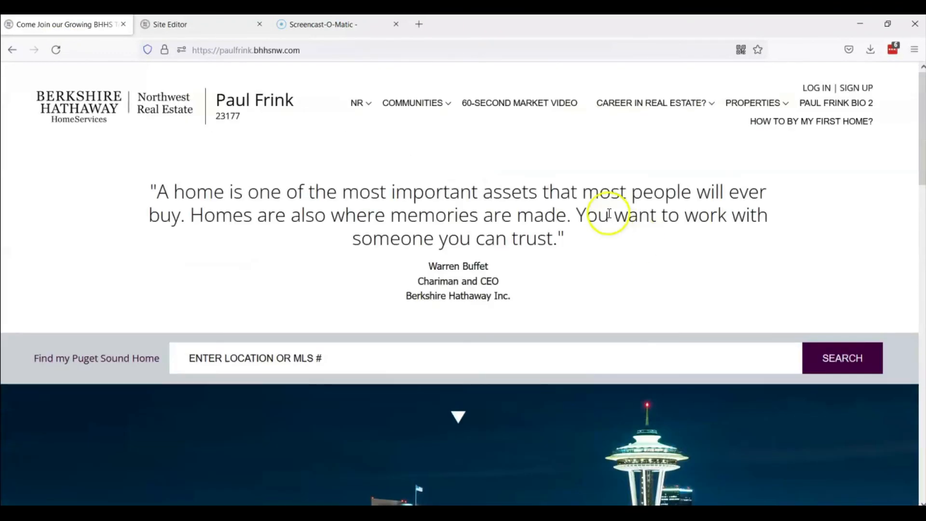
{"action": "left_click", "coordinate": [357, 103]}
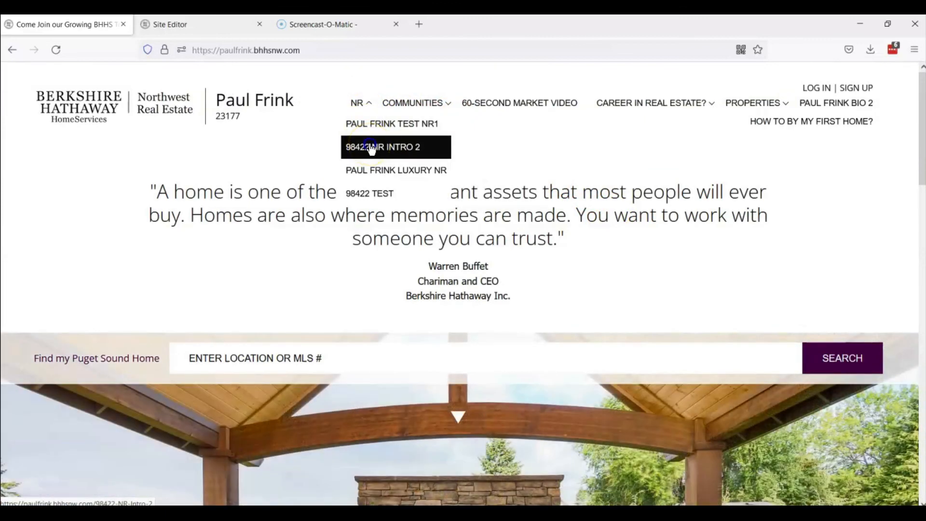
{"action": "left_click", "coordinate": [371, 147]}
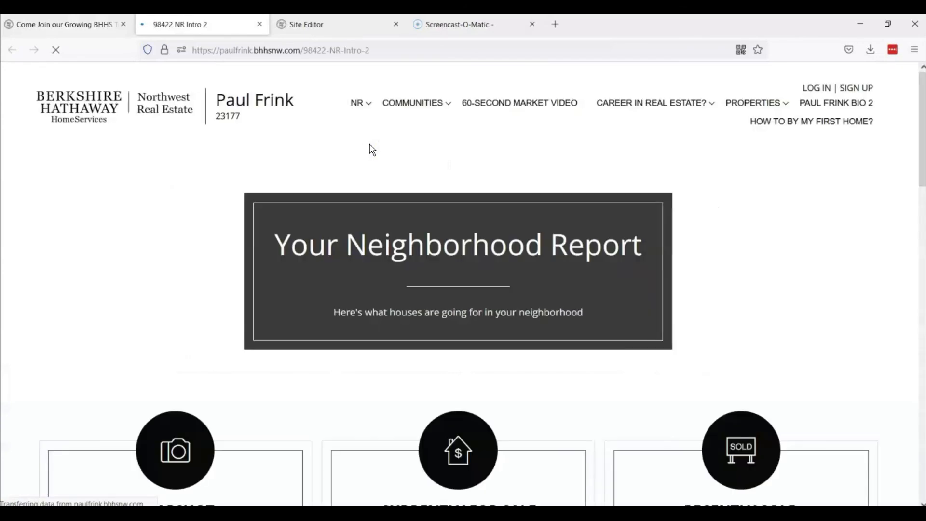
{"action": "scroll", "coordinate": [545, 255], "scroll_direction": "down", "scroll_amount": 10}
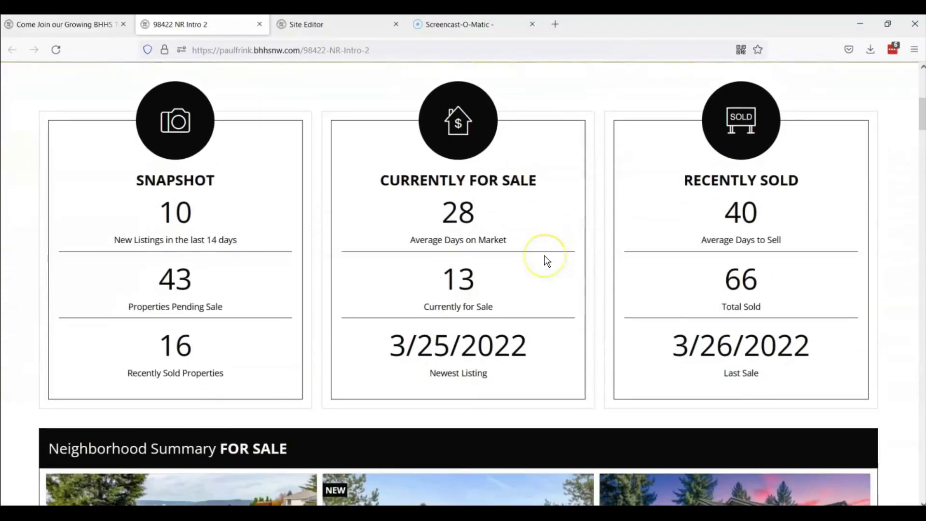
{"action": "scroll", "coordinate": [545, 256], "scroll_direction": "down", "scroll_amount": 1}
{"action": "scroll", "coordinate": [545, 255], "scroll_direction": "up", "scroll_amount": 11}
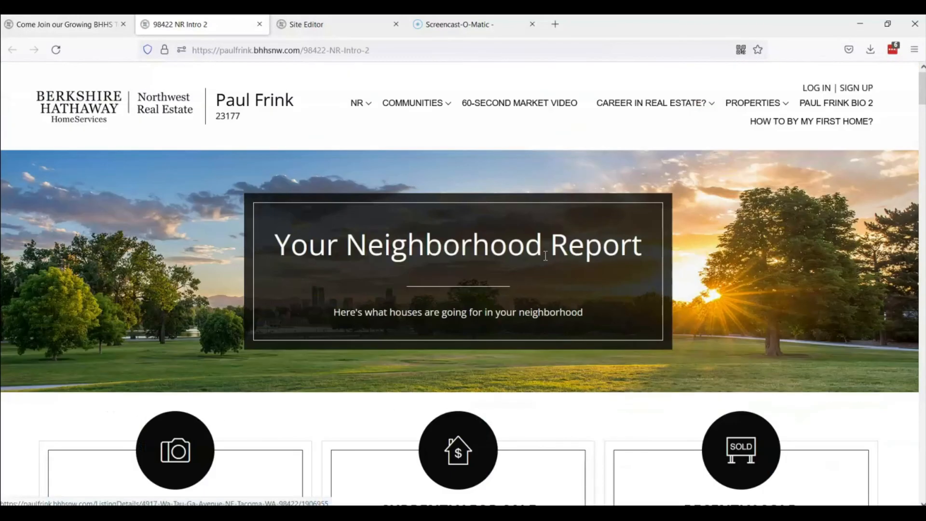